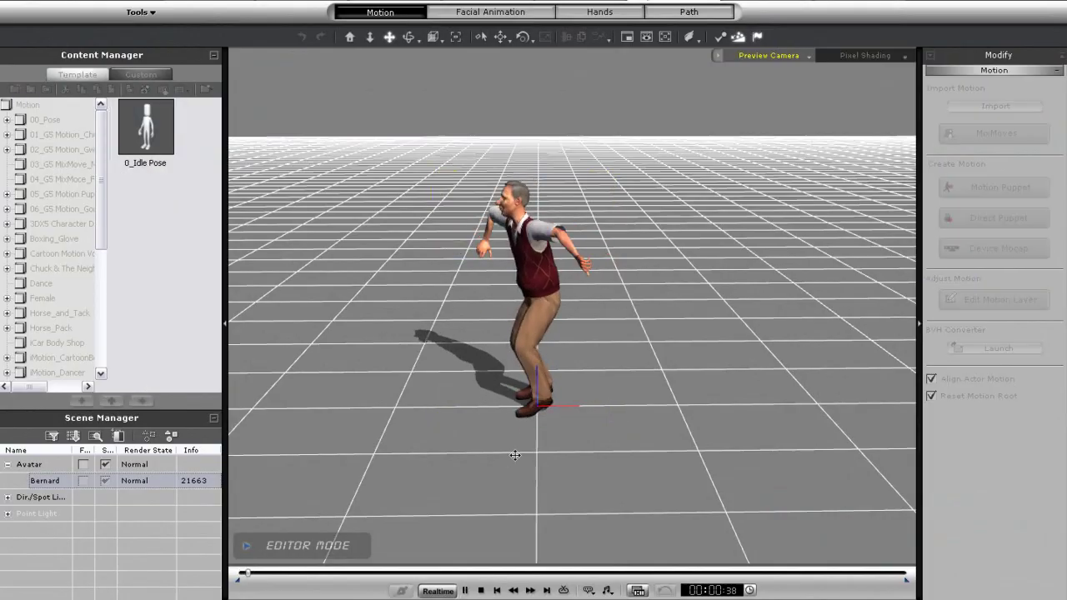
right_click_drag(503, 486, 746, 424)
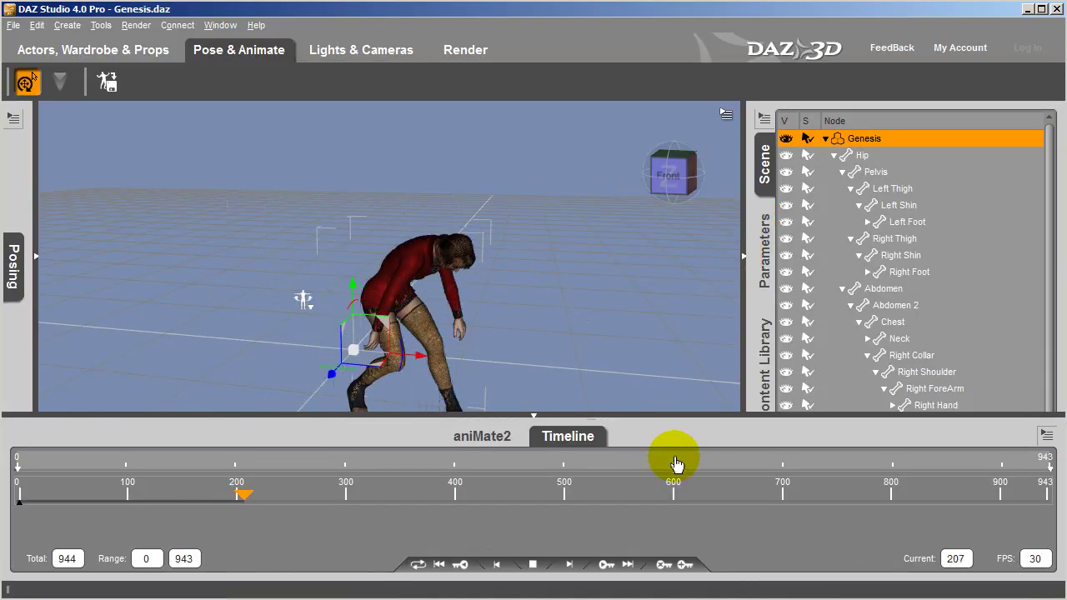
In DAZ Studio, stop the animation playback and scrub the timeline forward through the Genesis figure's poses
left_click(537, 565)
left_click_drag(667, 174, 429, 381)
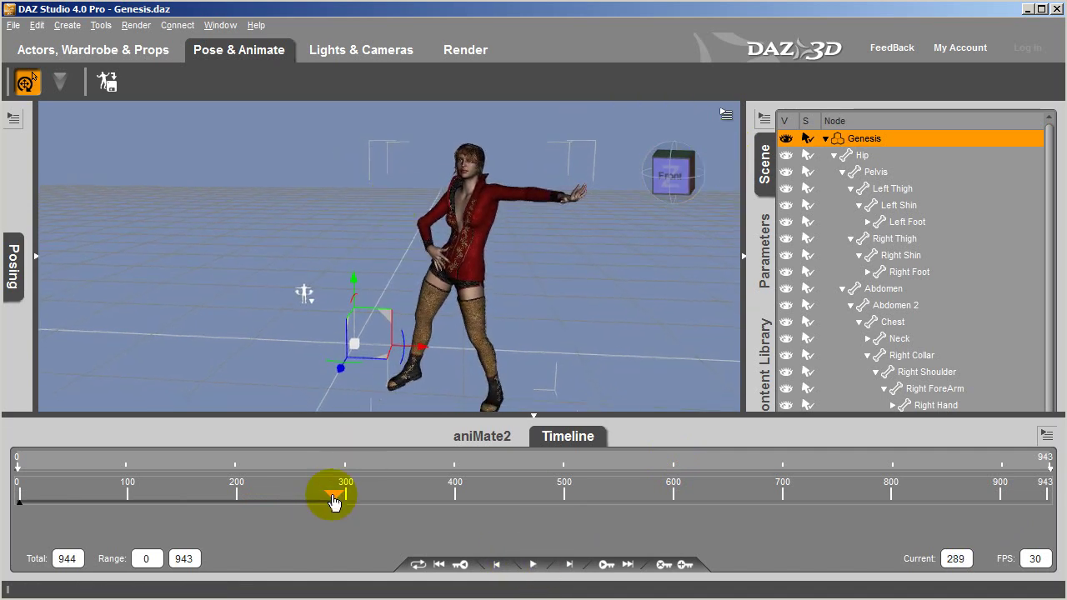
left_click_drag(333, 498, 723, 502)
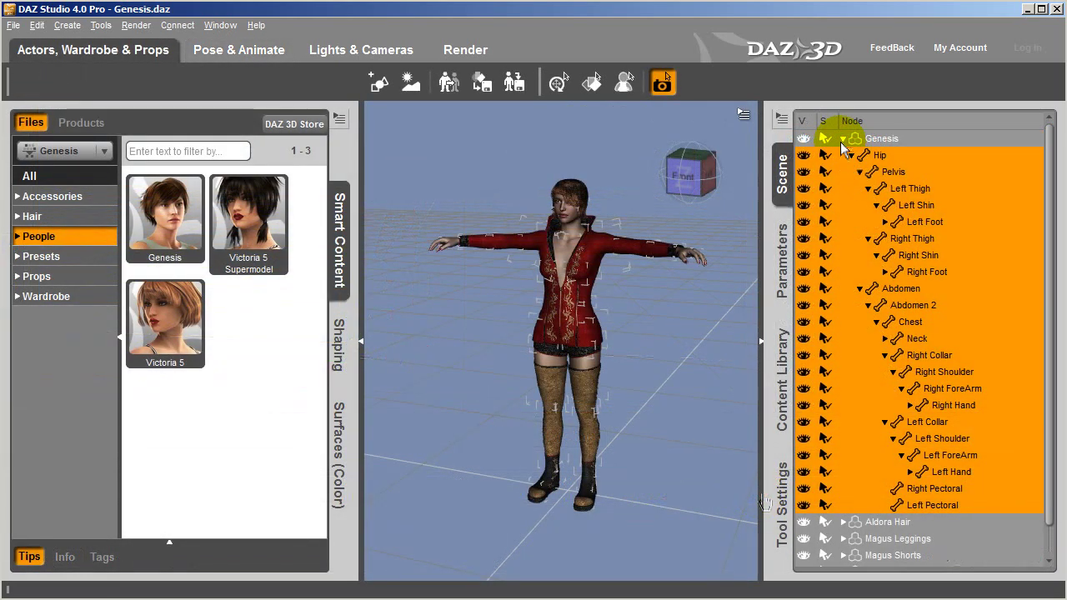
Collapse the Genesis hierarchy and select all scene nodes from Genesis through Magus Boots
left_click(843, 140)
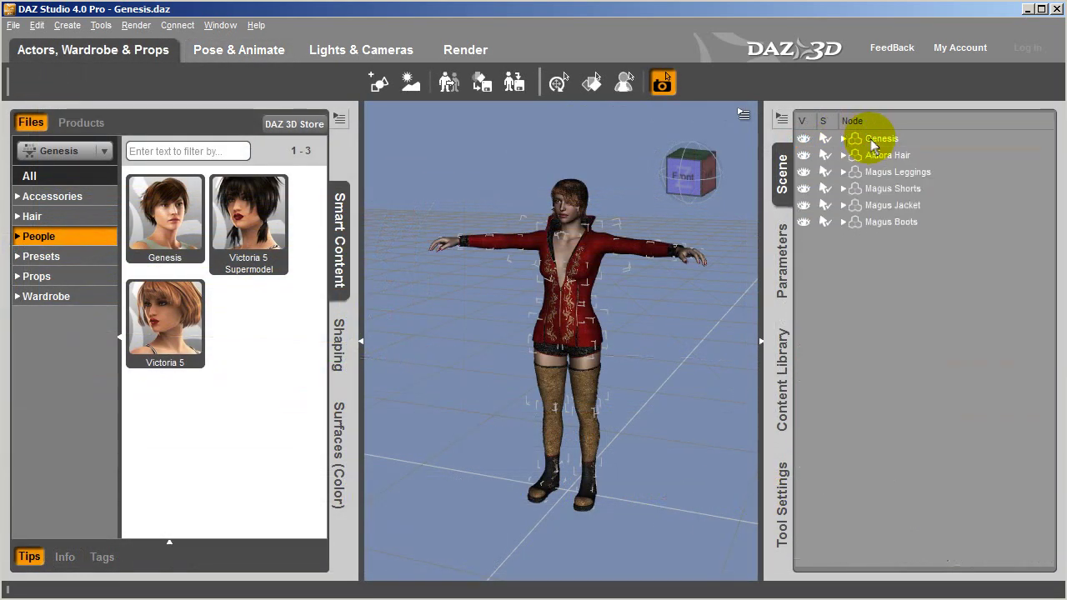
left_click(876, 140)
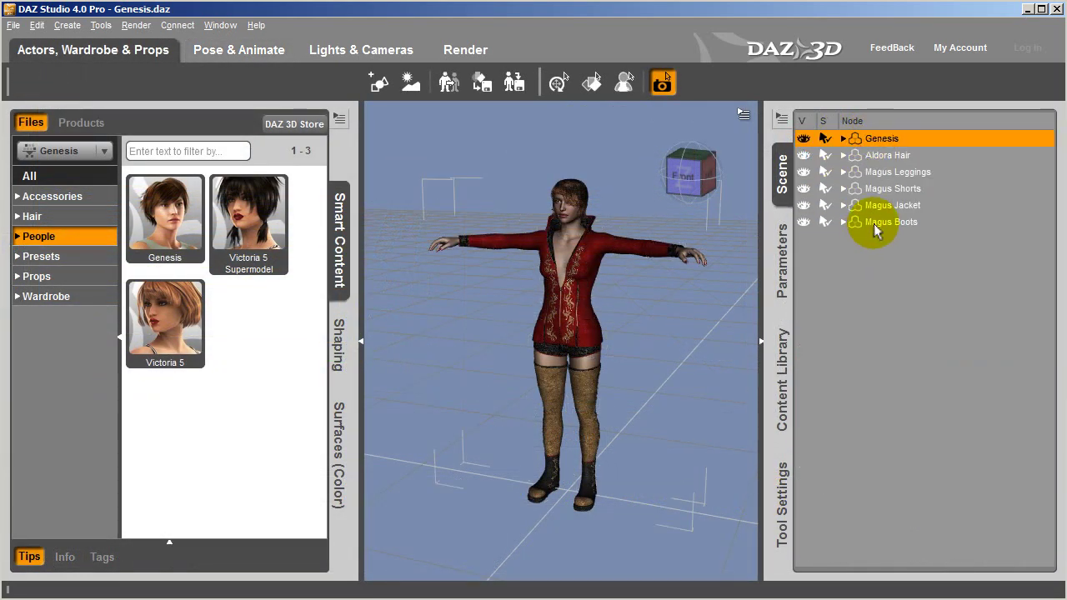
left_click(875, 224, "shift")
Start exporting the character to the DemoDaz folder in Autodesk FBX format with the file name Genesis
left_click(13, 25)
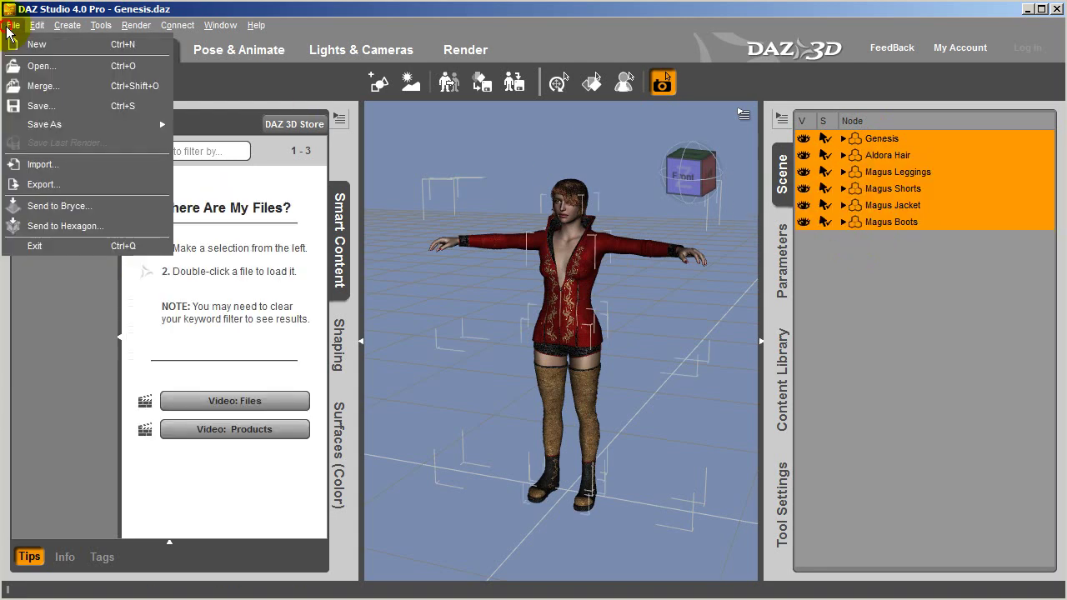
left_click(73, 184)
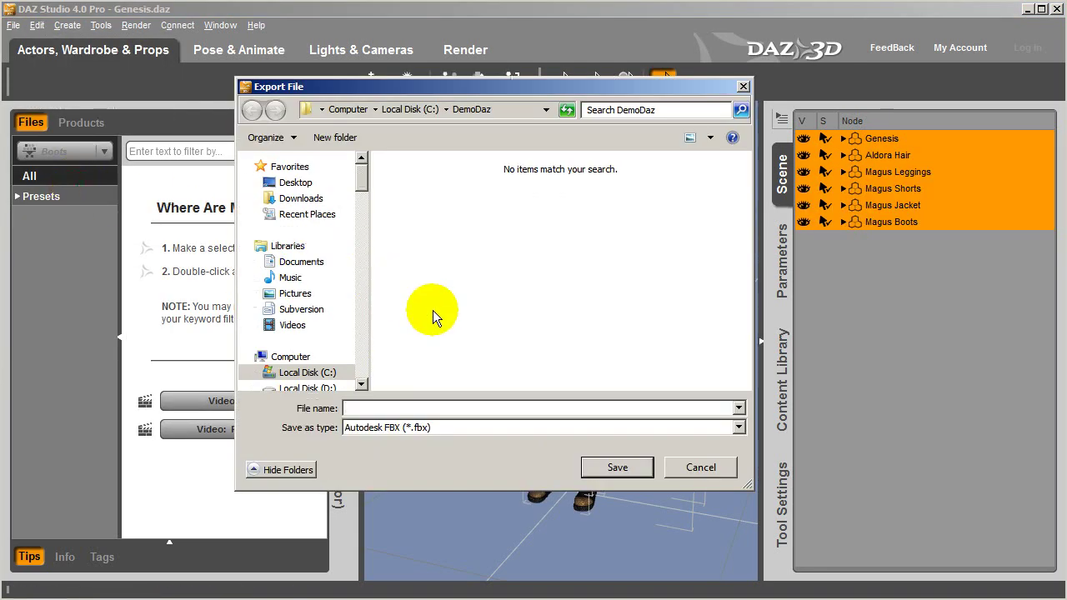
left_click(536, 428)
left_click(534, 477)
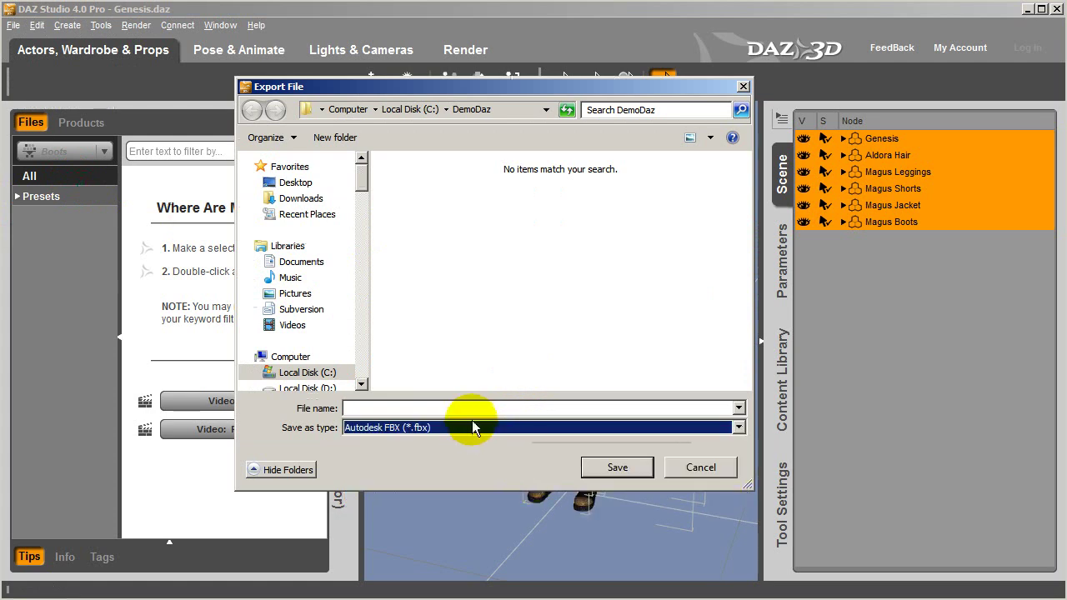
left_click(415, 407)
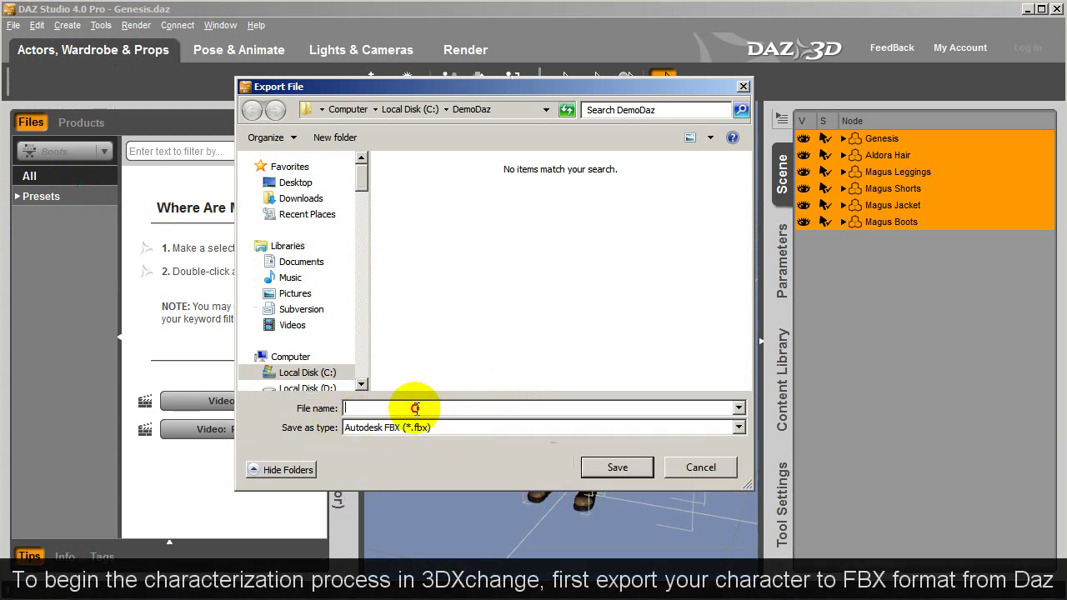
type("Genesis")
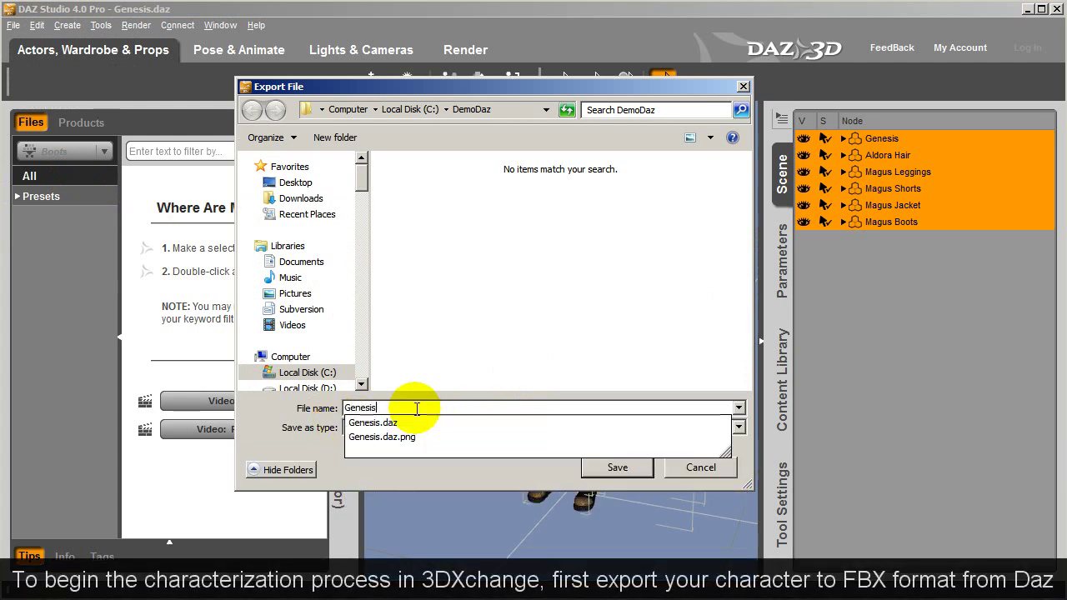
Save the export and accept the FBX options with Merge Clothing Into Figure Skeleton enabled
left_click(617, 467)
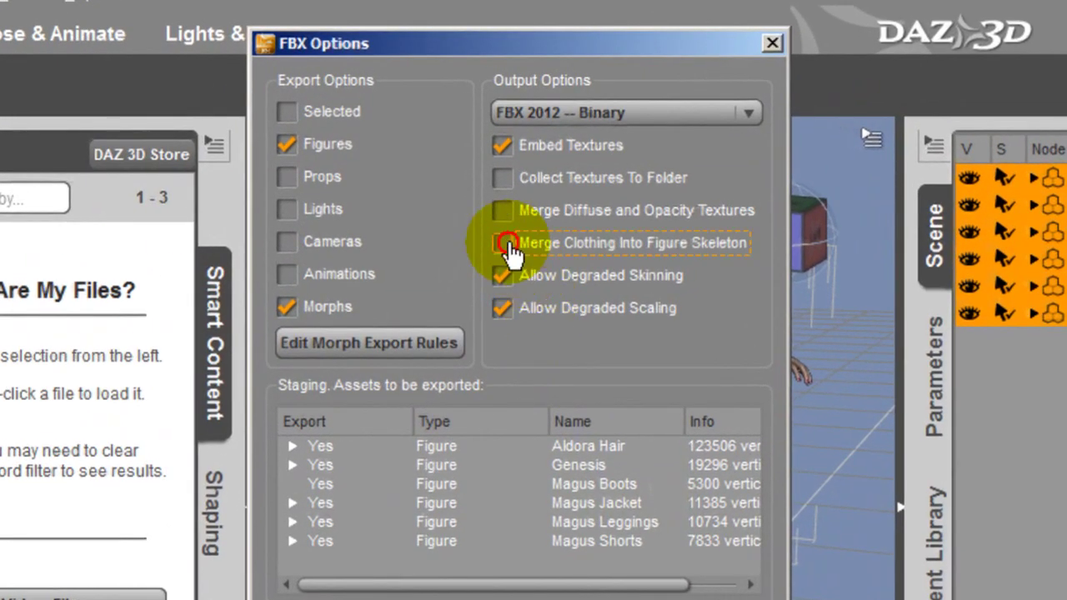
left_click(504, 243)
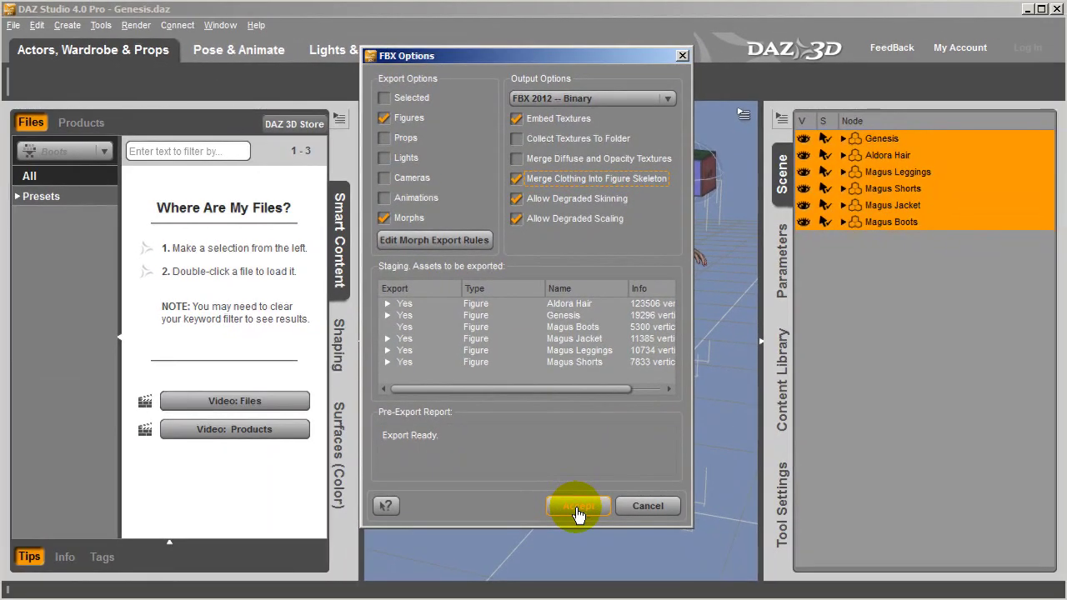
left_click(575, 509)
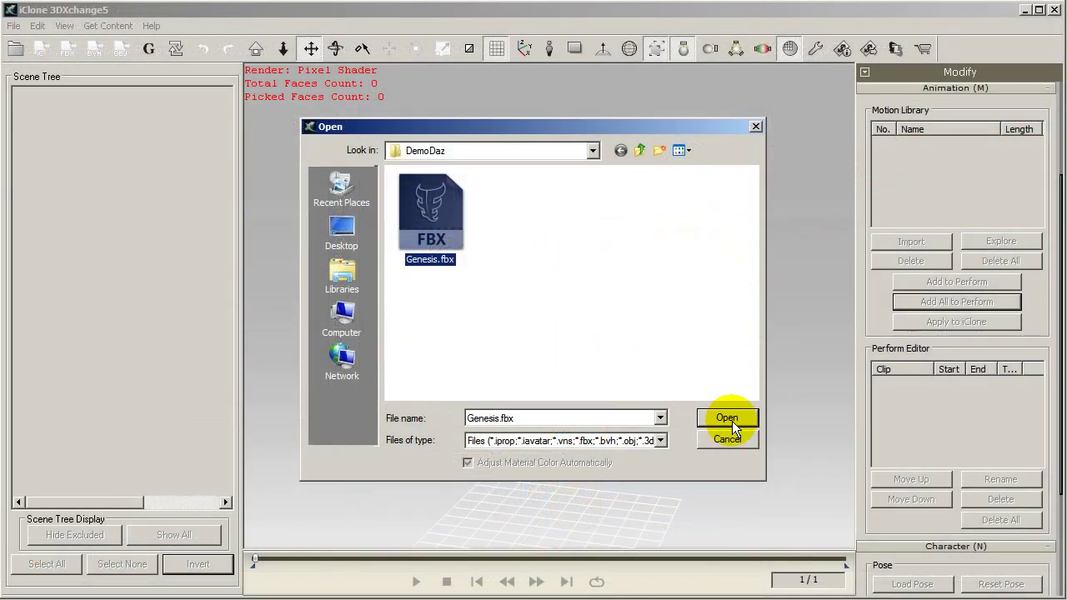
In iClone 3DXchange5, open Genesis.fbx and import it without animation, dismissing the embedded texture notice
left_click(731, 420)
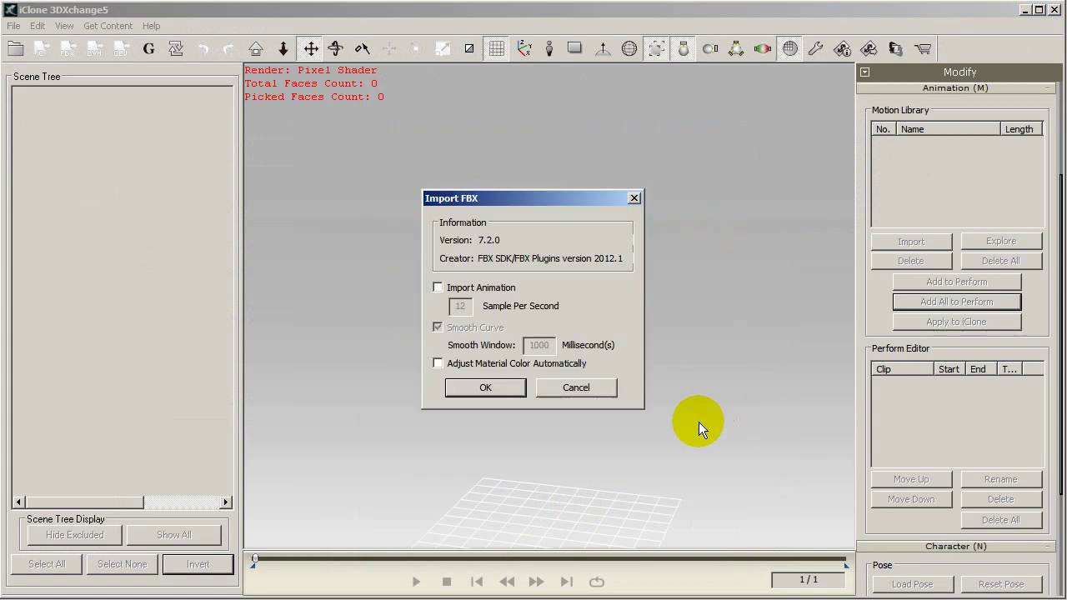
left_click(485, 389)
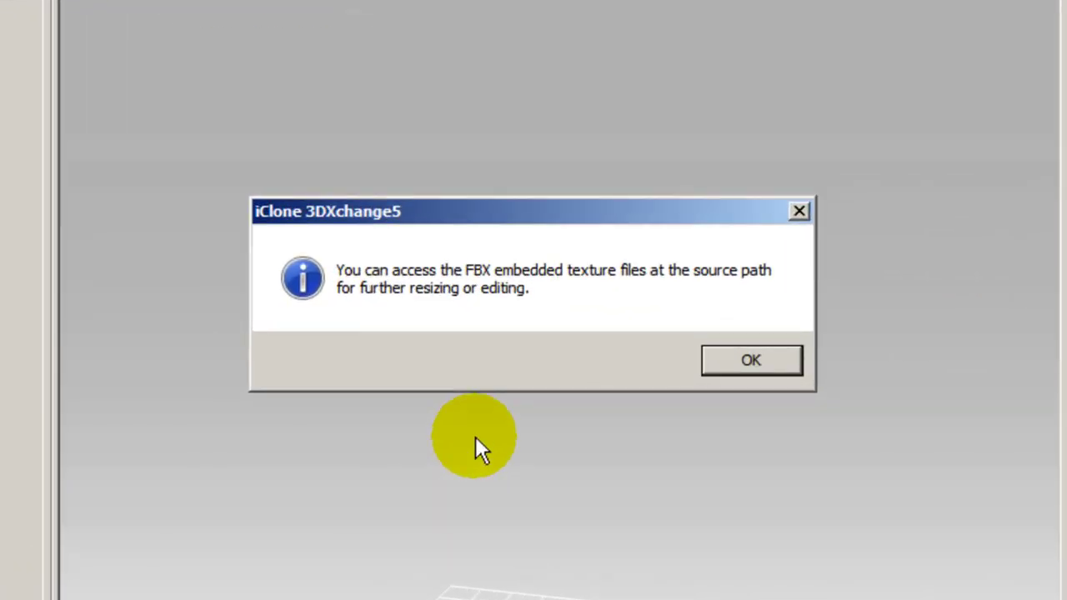
left_click(640, 343)
left_click(745, 361)
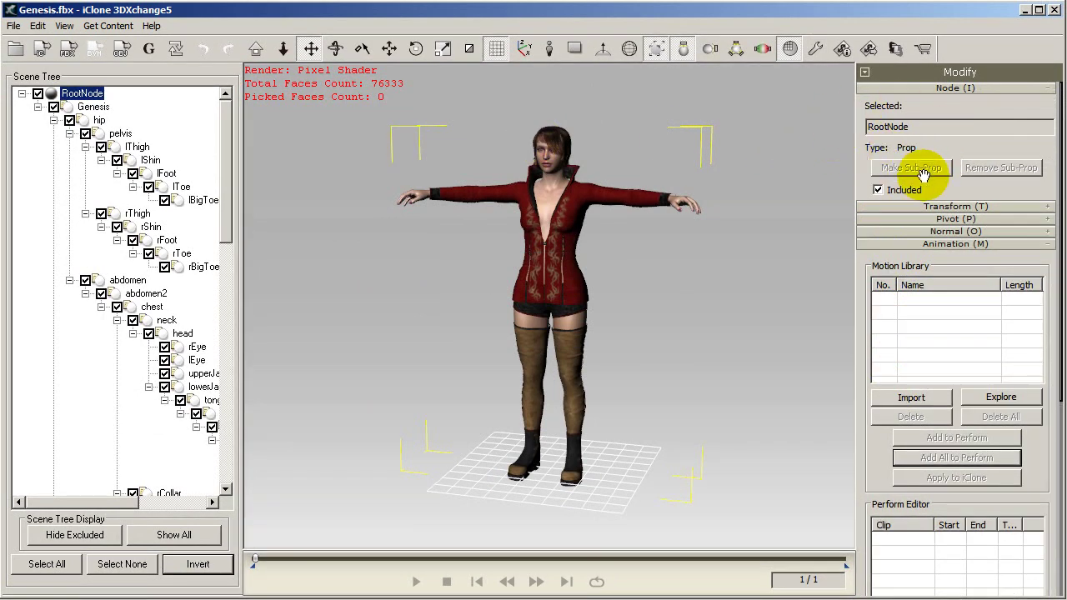
Convert the imported prop to a non-standard character and apply the Daz4 Genesis bone mapping preset
left_click_drag(865, 435, 898, 281)
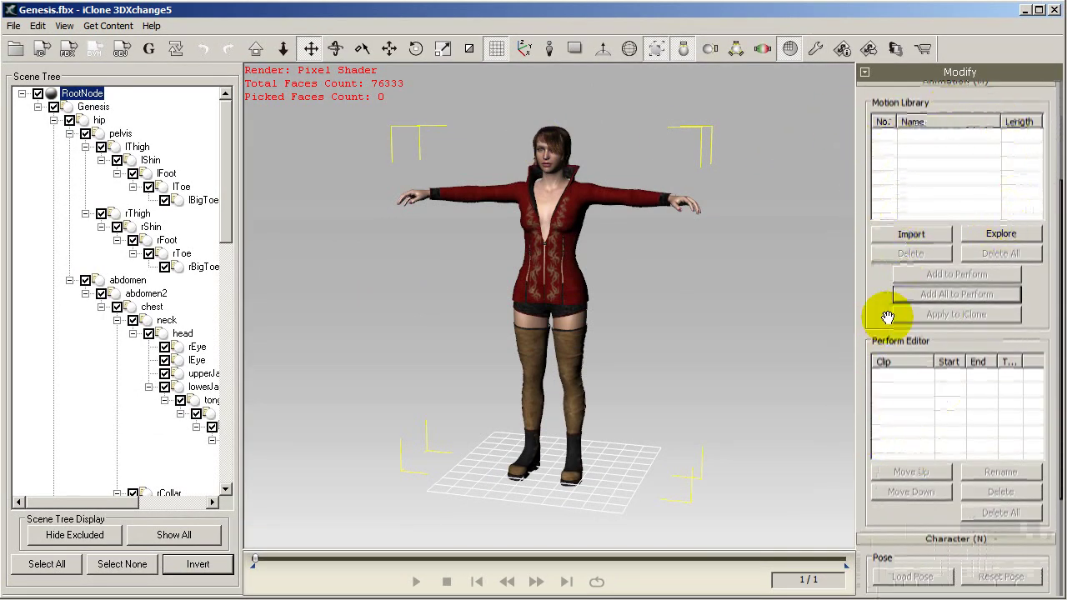
left_click_drag(884, 336, 886, 136)
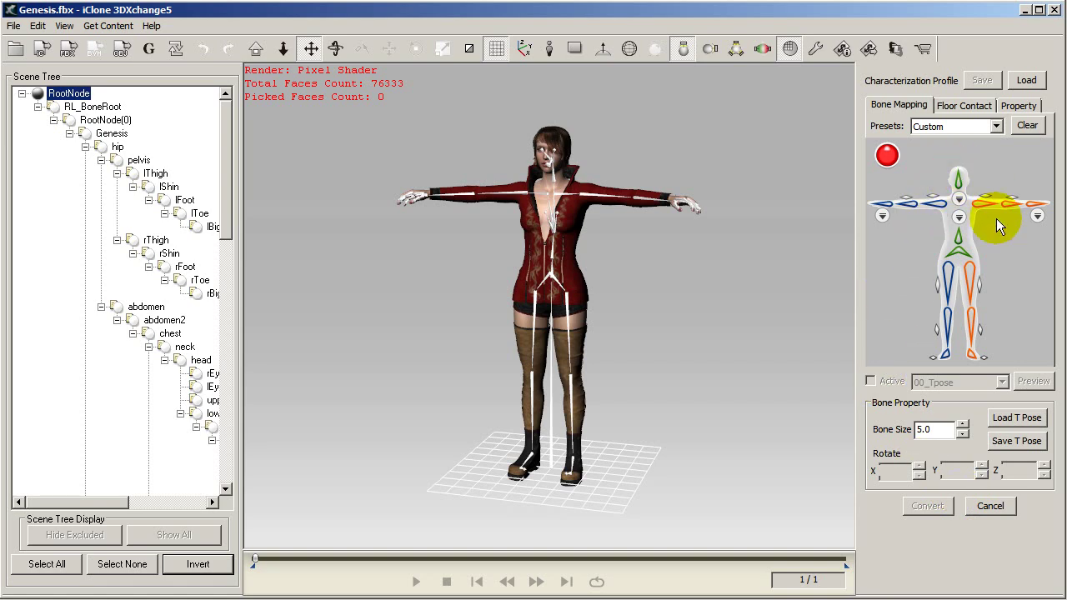
left_click(994, 127)
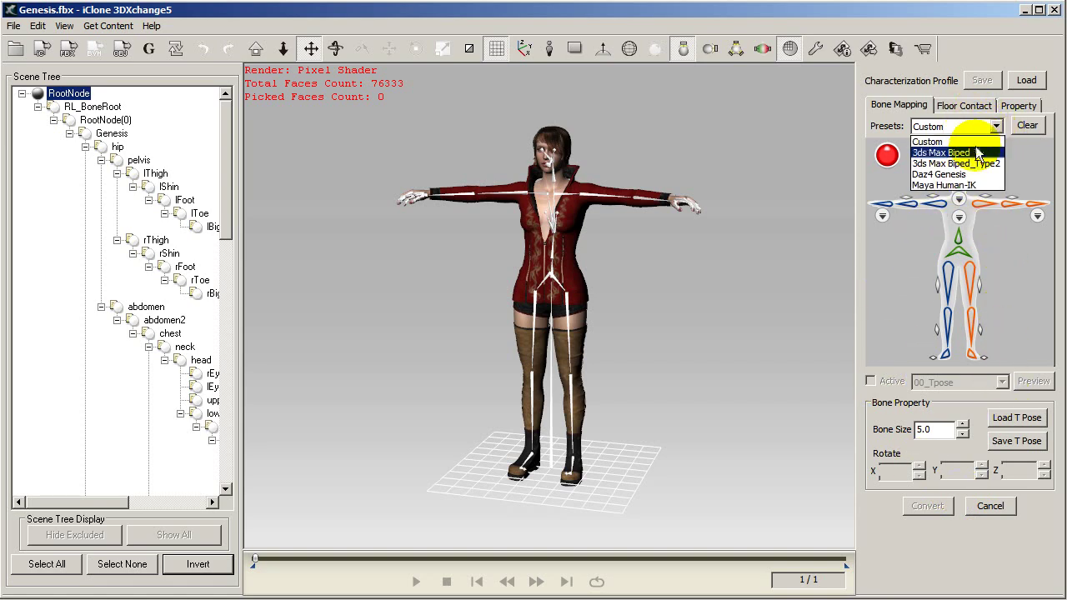
left_click(954, 175)
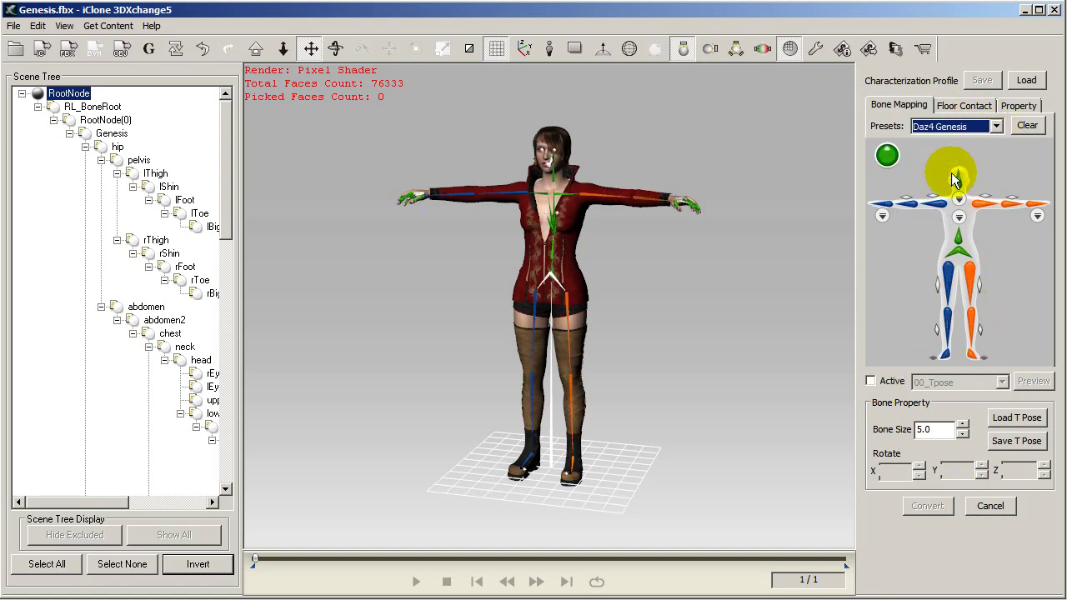
Load the T-pose profile Daz4 Genesis_FBX.3dxProfile for the character
left_click(1013, 421)
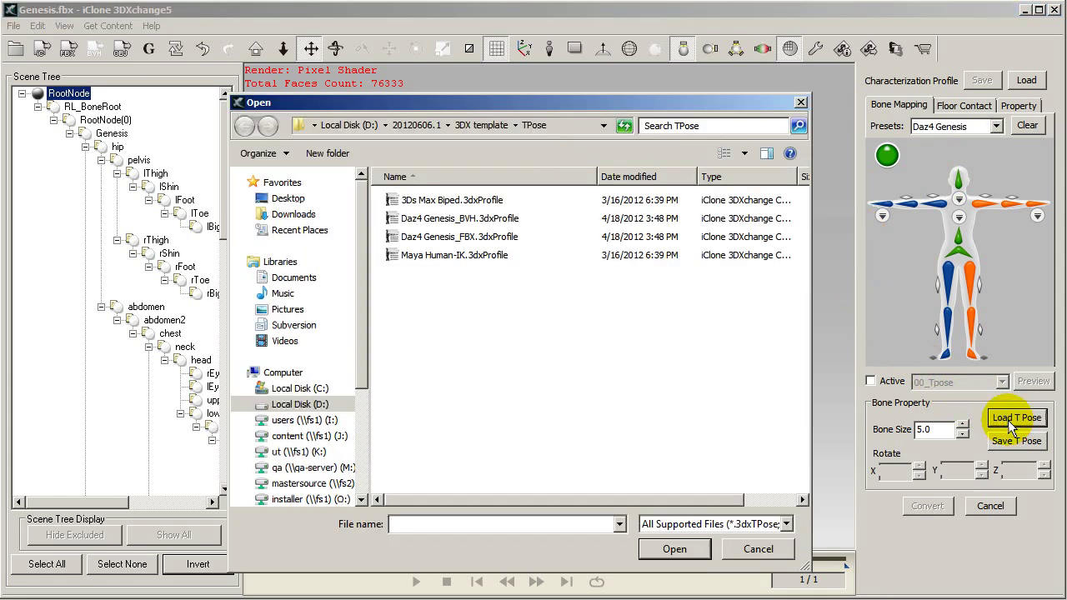
left_click(490, 238)
left_click(492, 220)
left_click(491, 237)
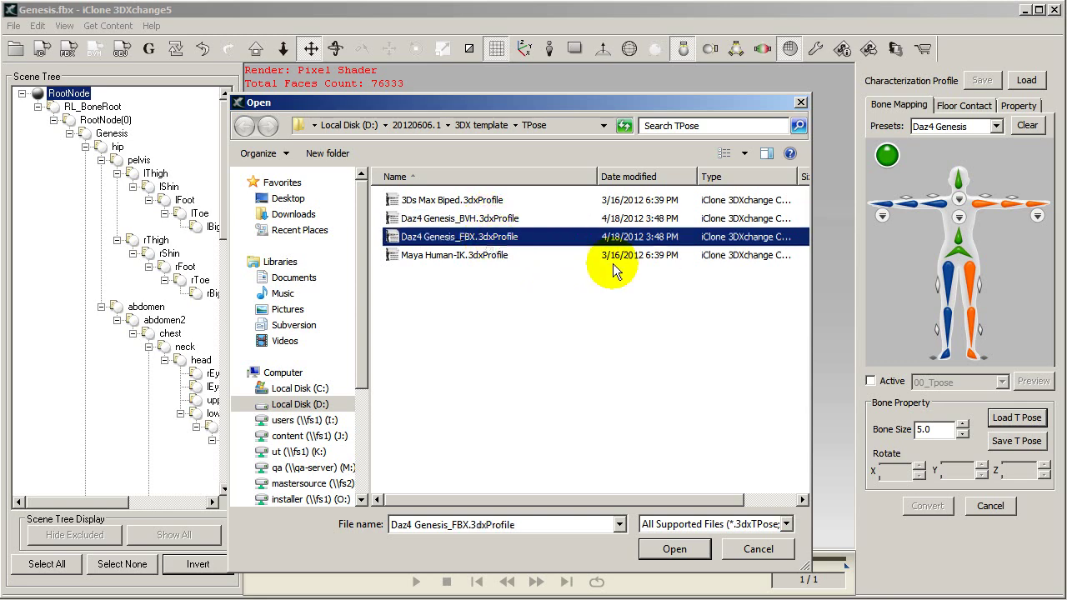
left_click(686, 549)
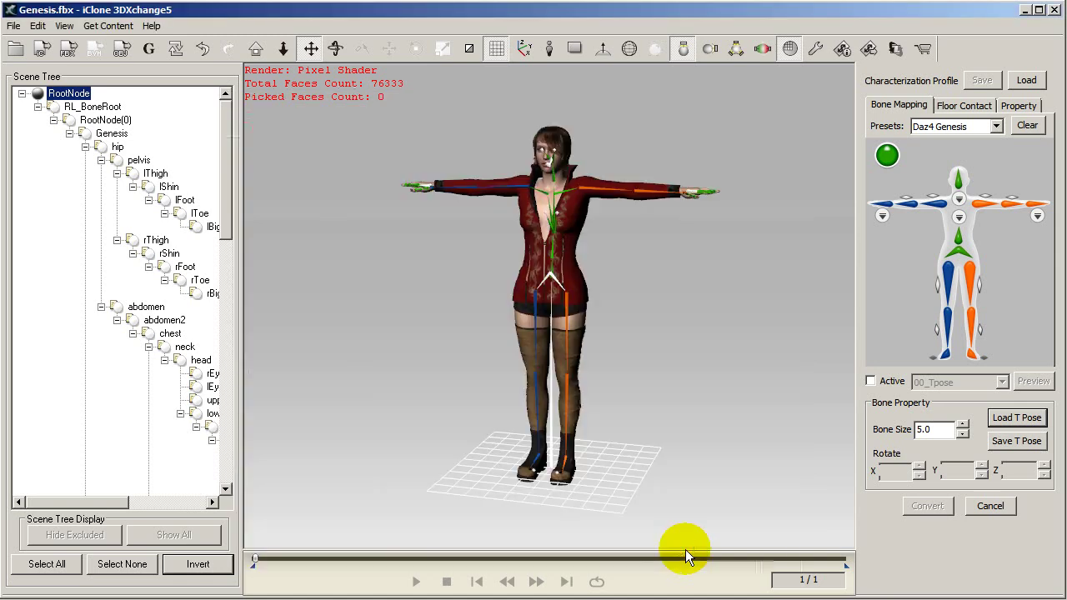
Activate the characterization and preview the Basic Walk motion on the character, stopping the playback
left_click(872, 381)
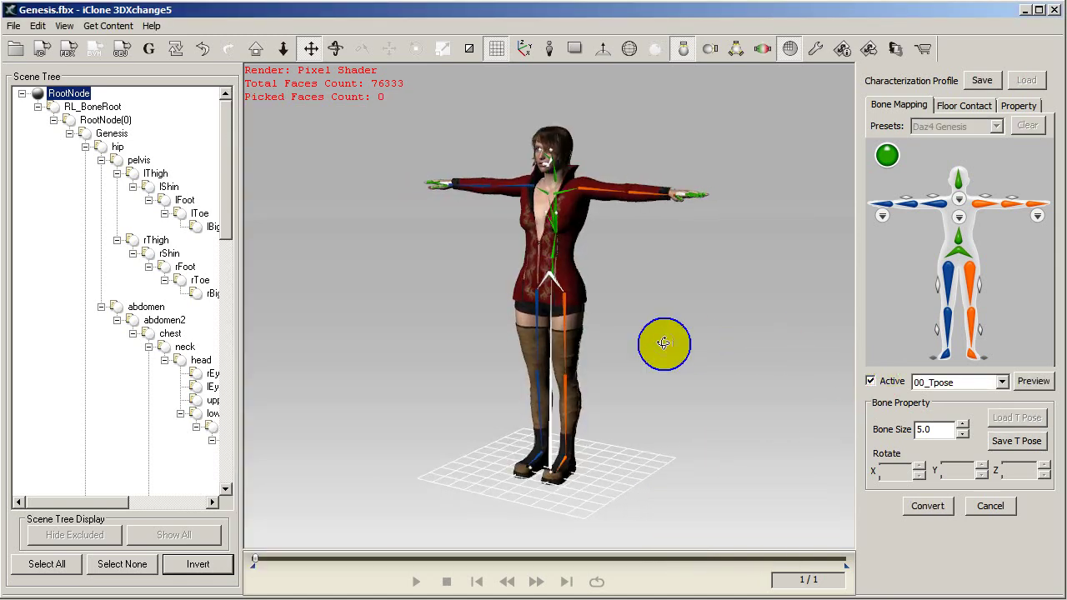
left_click(997, 382)
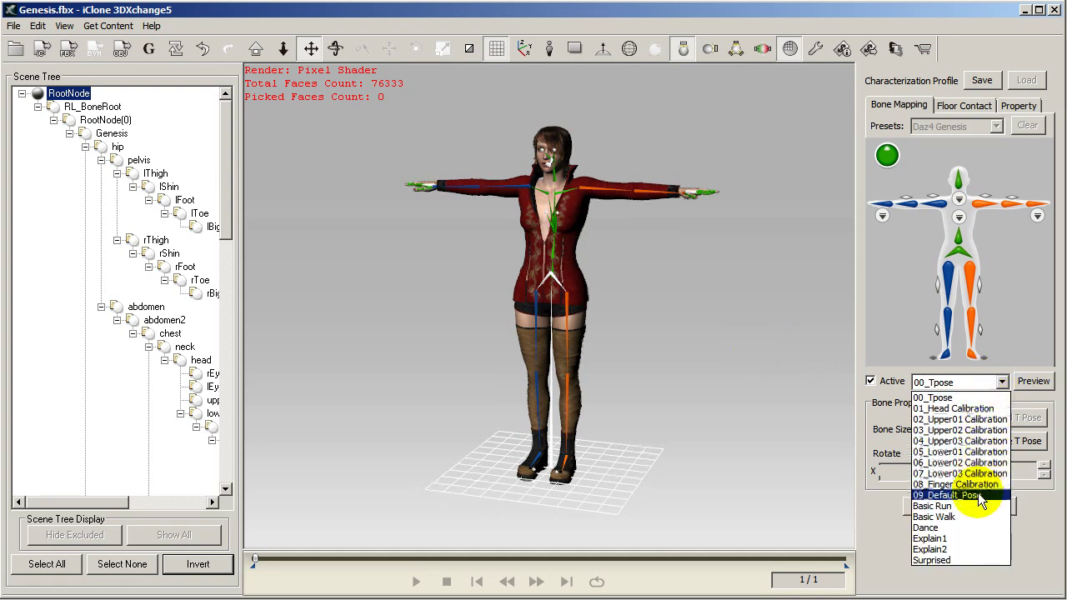
left_click(934, 517)
left_click(1032, 382)
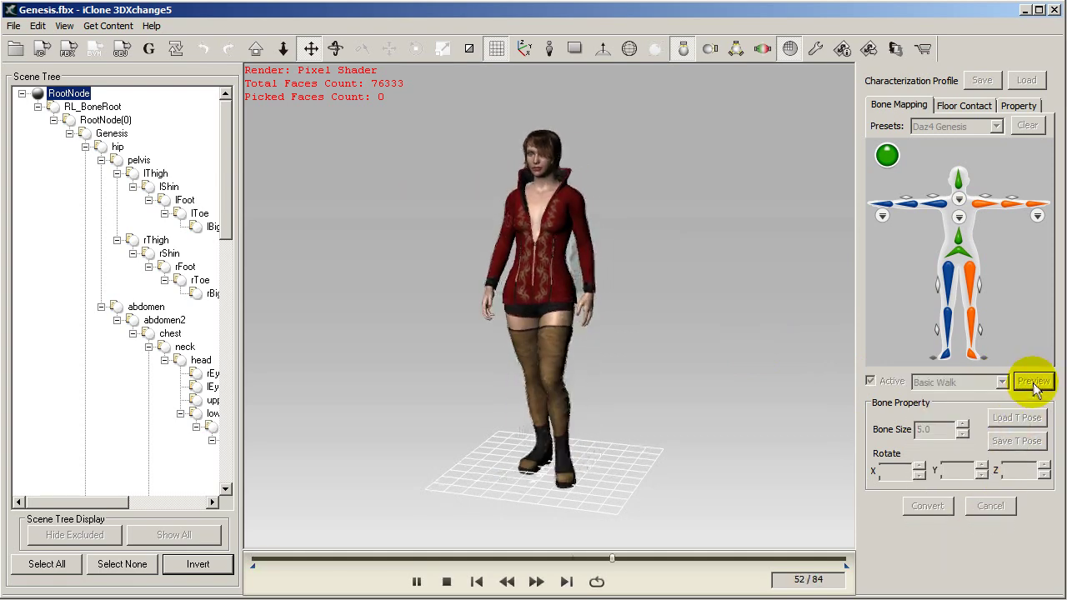
left_click(447, 582)
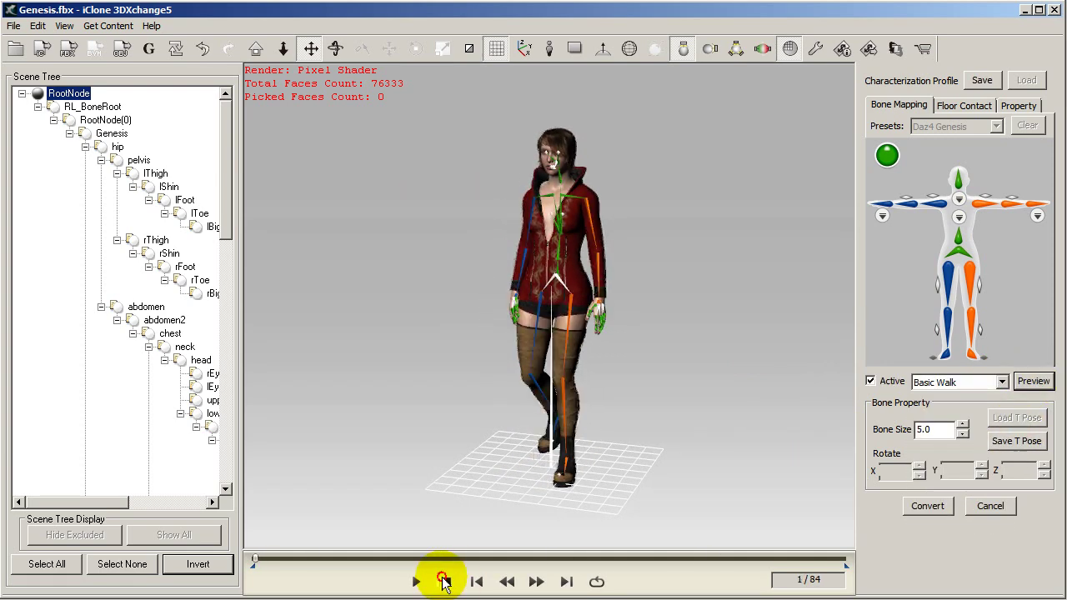
Return the character to the 00_Tpose preview and convert it to finish the characterization
left_click(1000, 382)
left_click(1001, 398)
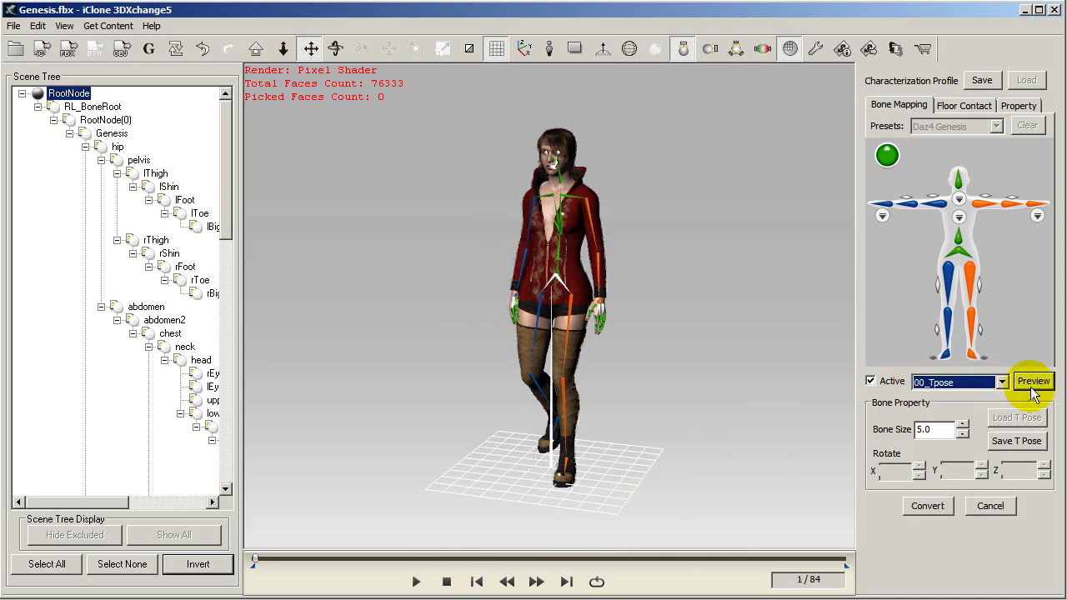
left_click(1032, 382)
scroll(694, 330, "up", 2)
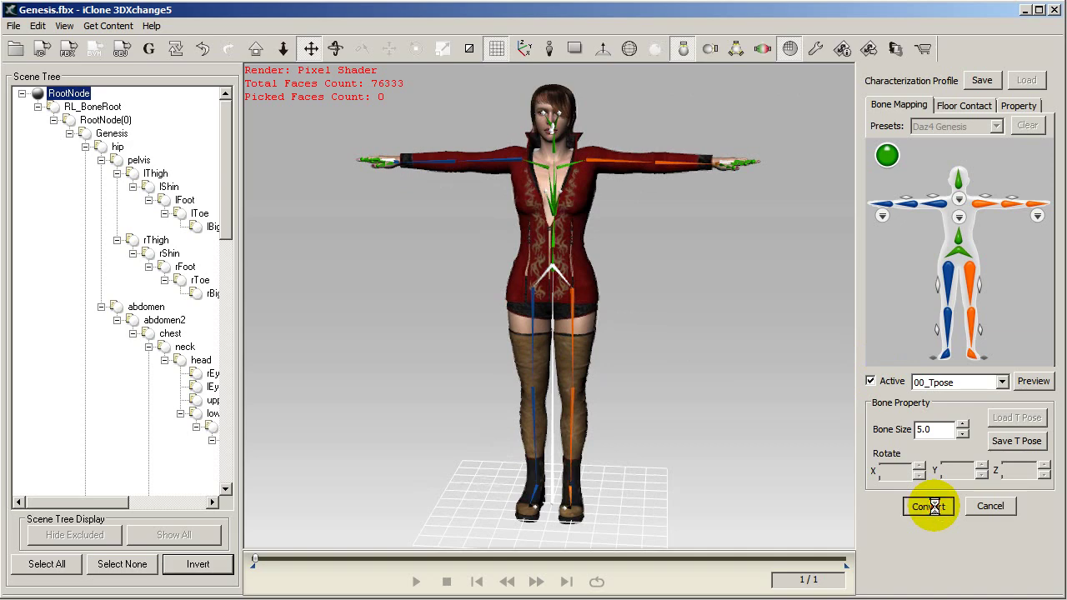
Check the character's node type and open the iClone motion template folder from the Motion Library
scroll(871, 250, "up", 3)
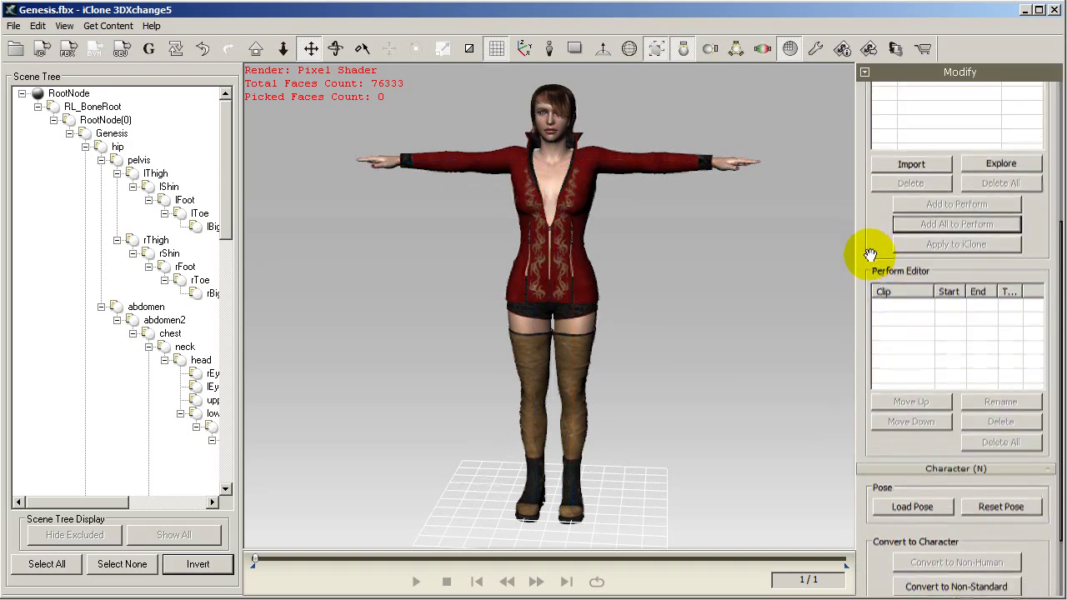
scroll(869, 266, "up", 3)
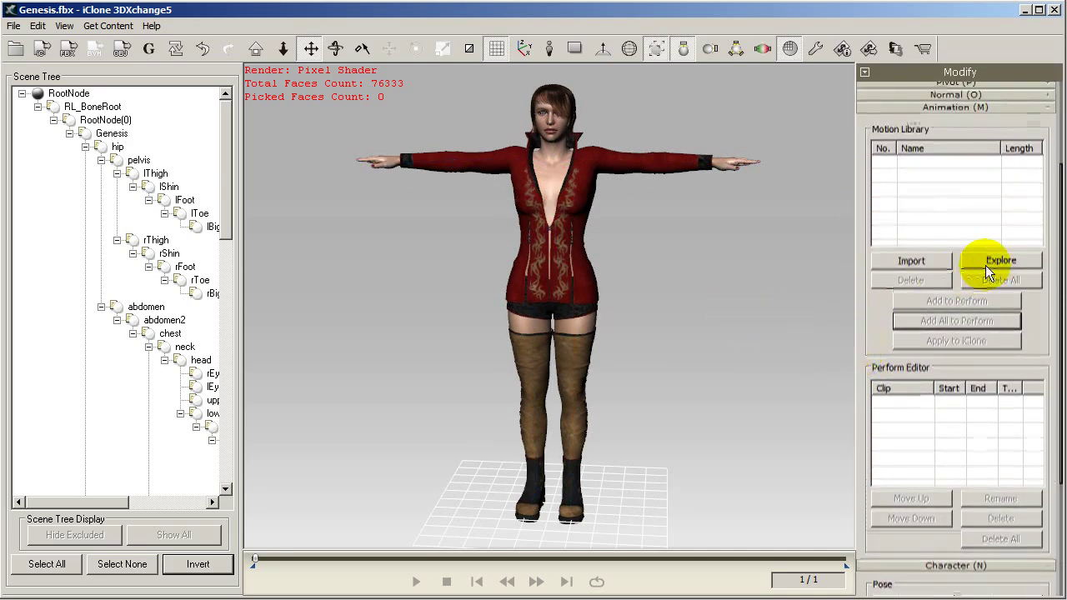
scroll(1005, 250, "up", 3)
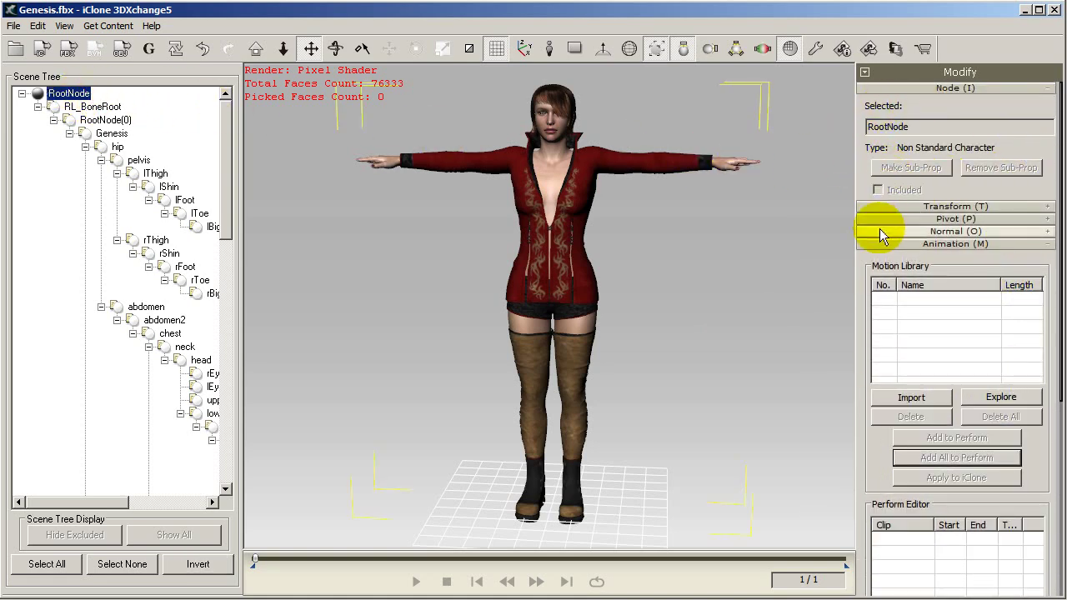
left_click_drag(865, 267, 879, 117)
left_click(980, 244)
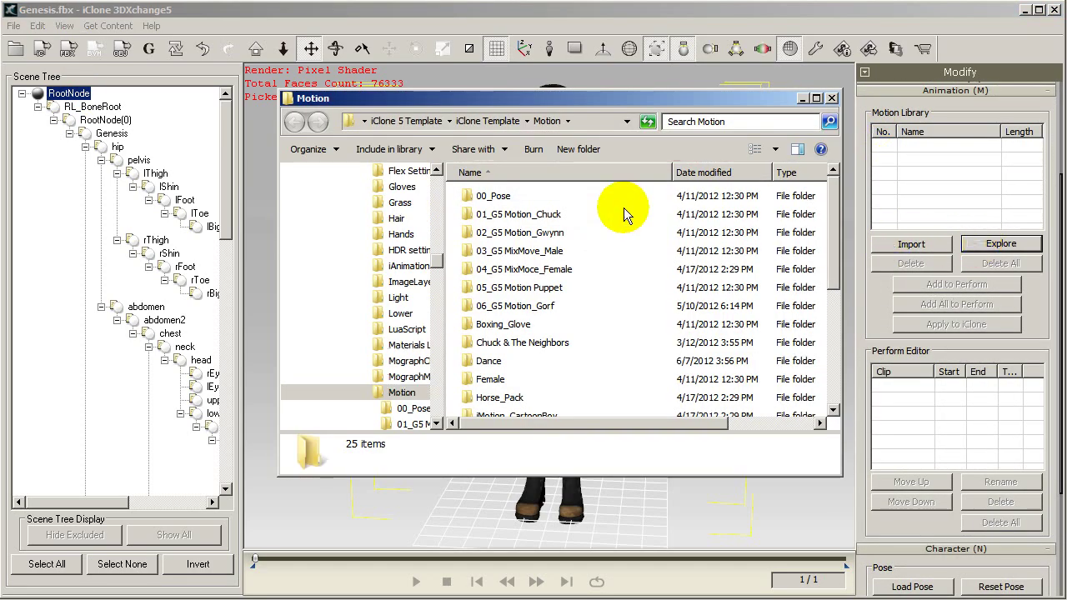
Browse the iClone motion template folders and open the Dance folder
left_click(505, 198)
left_click(504, 214)
left_click(506, 232)
left_click(505, 251)
left_click(507, 269)
left_click(506, 287)
left_click(510, 308)
left_click(496, 324)
left_click(475, 342)
left_click(501, 361)
scroll(562, 327, "down", 1)
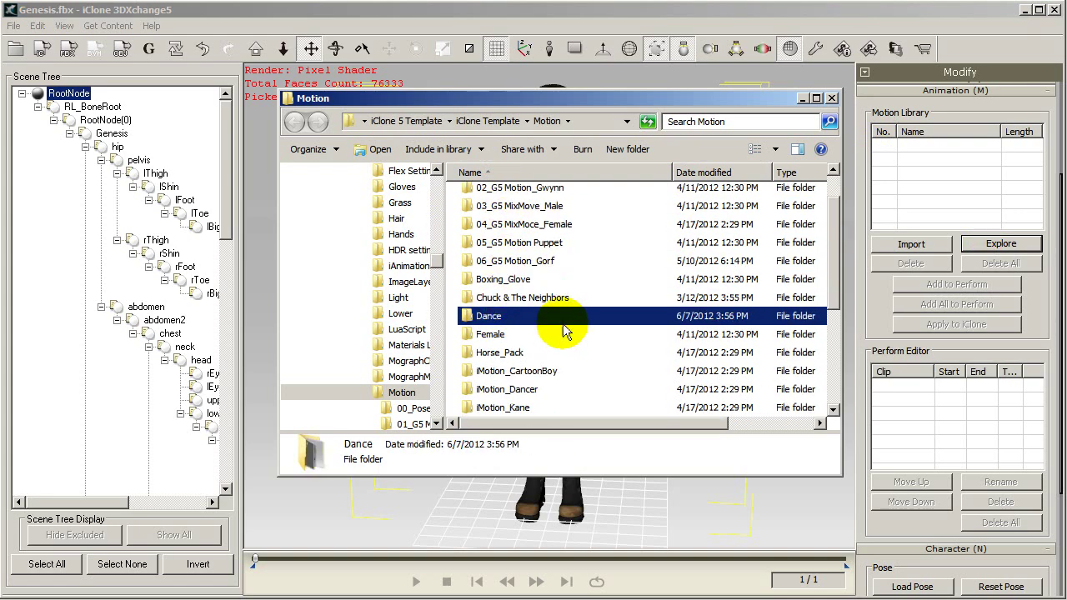
double_click(500, 316)
Load Rock and Roll.iMotion and tmp-MJ_thriller_Take 002.iMotion into the Motion Library and close the folder window
left_click(517, 235)
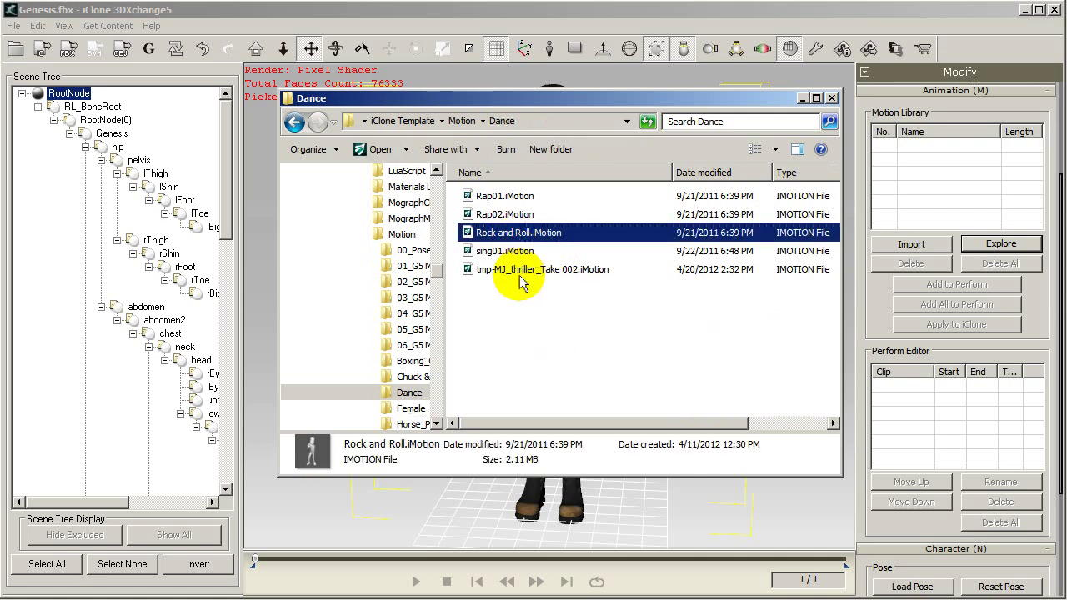
left_click(520, 270, "ctrl")
left_click_drag(534, 240, 933, 157)
left_click(831, 98)
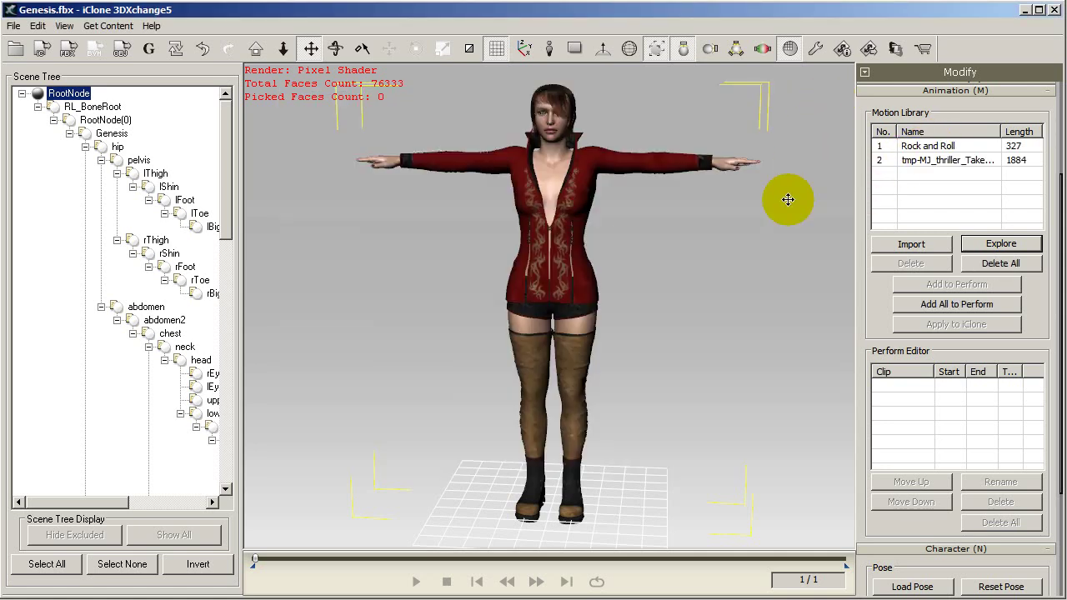
Preview the Rock and Roll and tmp-MJ_thriller motions on the character, stopping the playback
left_click(931, 149)
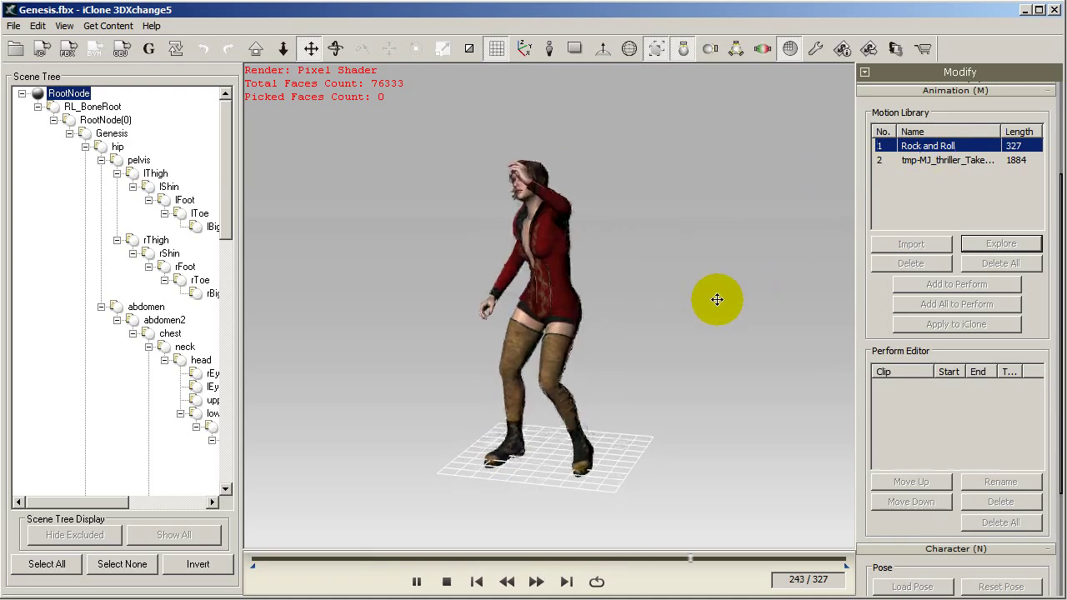
left_click(930, 160)
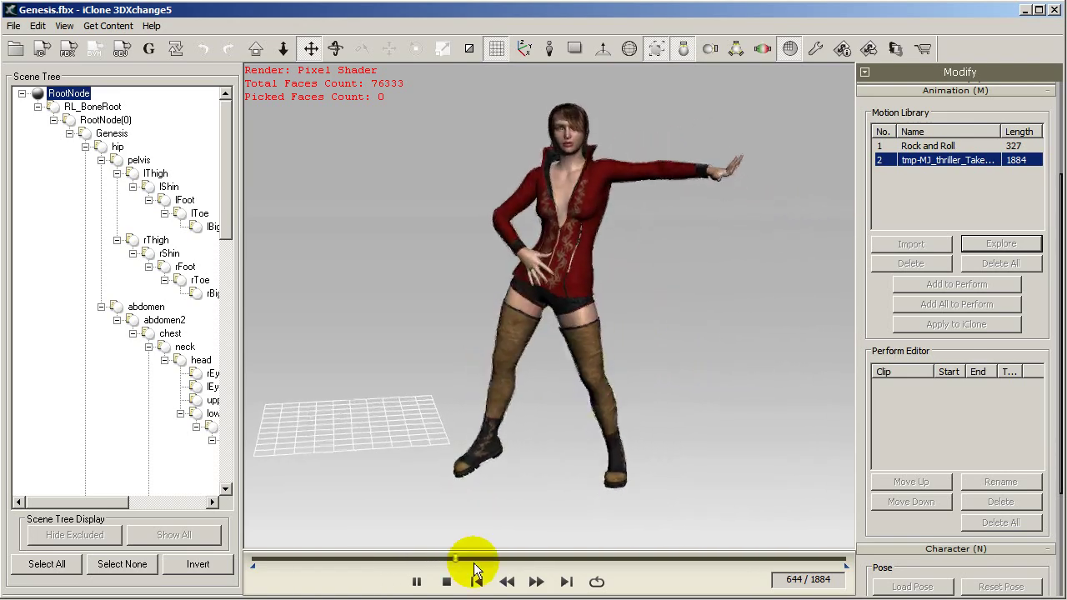
left_click(447, 582)
left_click_drag(323, 427, 588, 367)
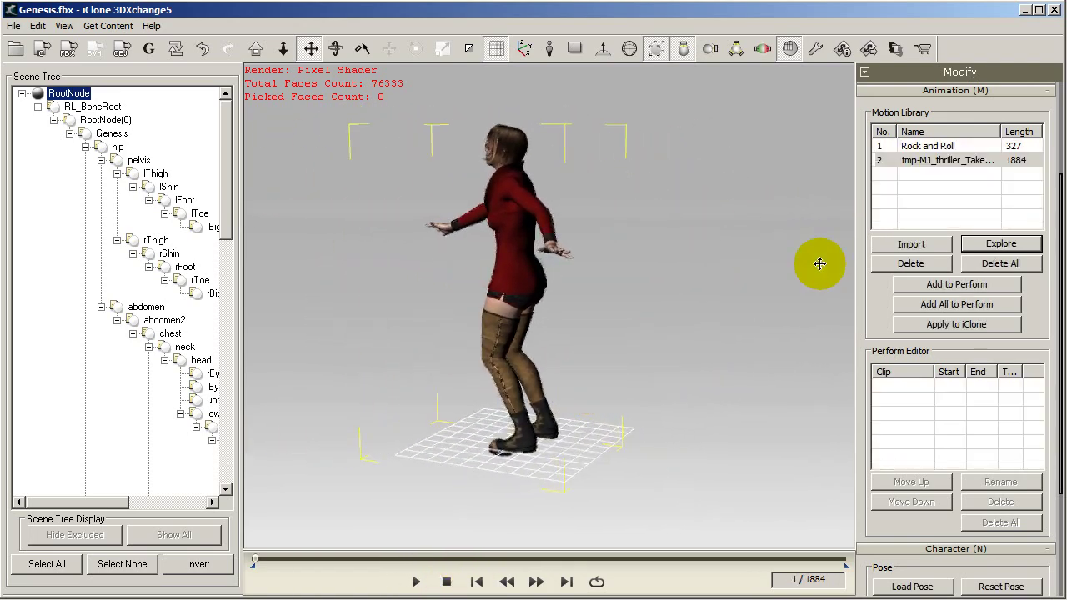
Add all library motions to the Perform Editor, widen its clip name column and check each clip's starting pose
left_click(940, 164)
left_click(970, 305)
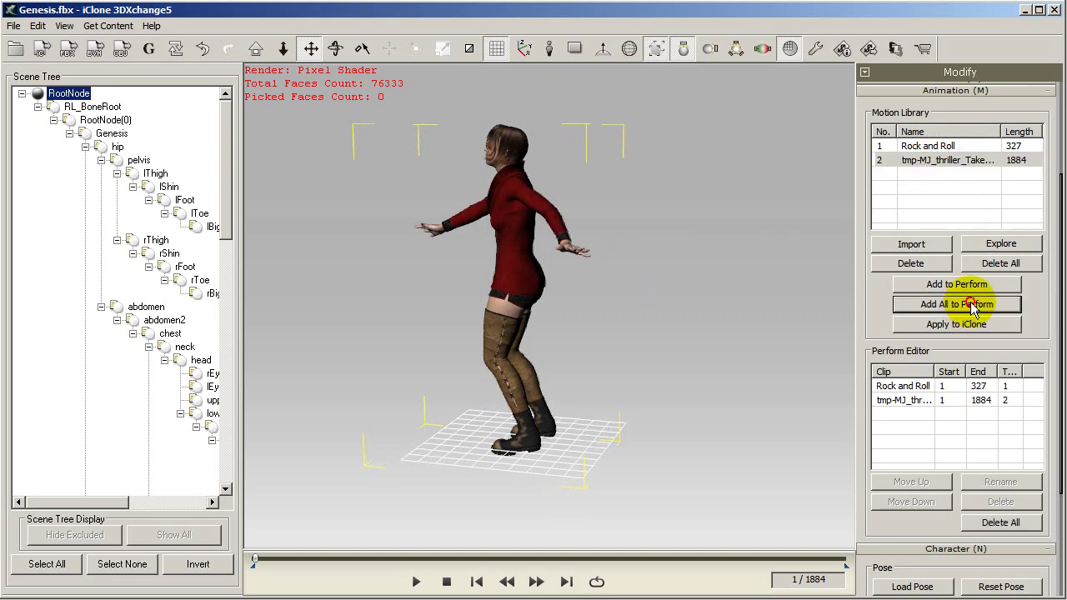
left_click(919, 387)
left_click_drag(936, 371, 968, 370)
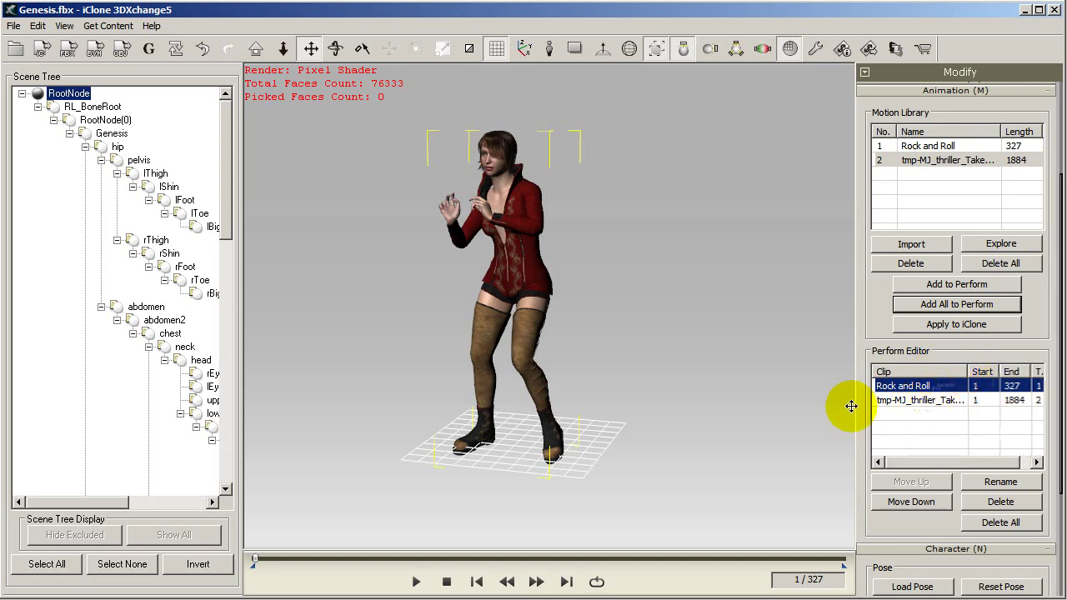
left_click(895, 402)
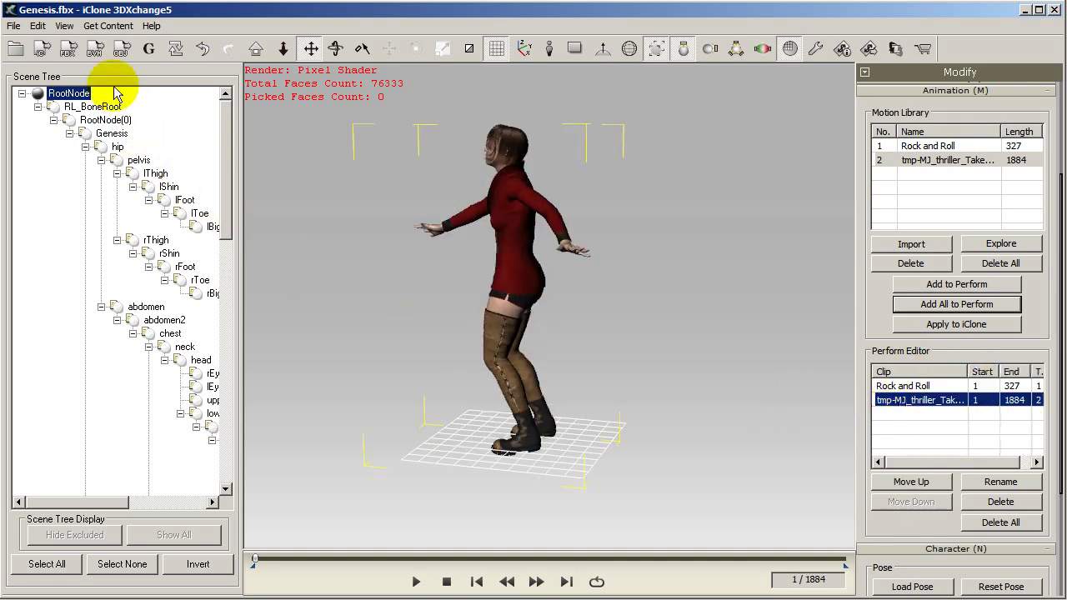
Export the perform clips as BVH files to C:\DemoDaz, using hip as the root node
left_click(14, 25)
mouse_move(75, 85)
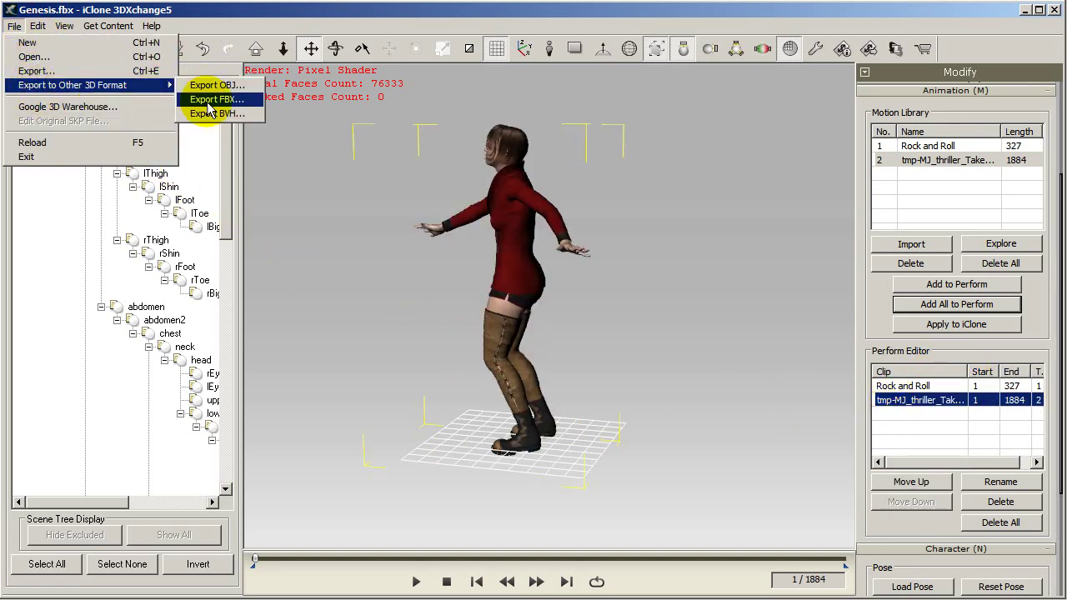
left_click(235, 152)
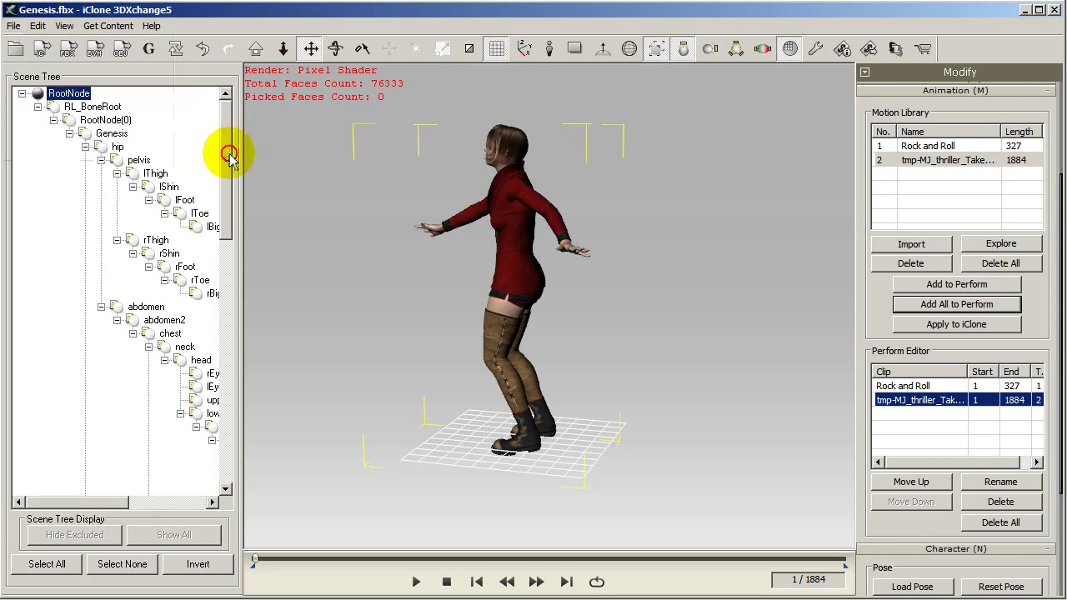
left_click(96, 55)
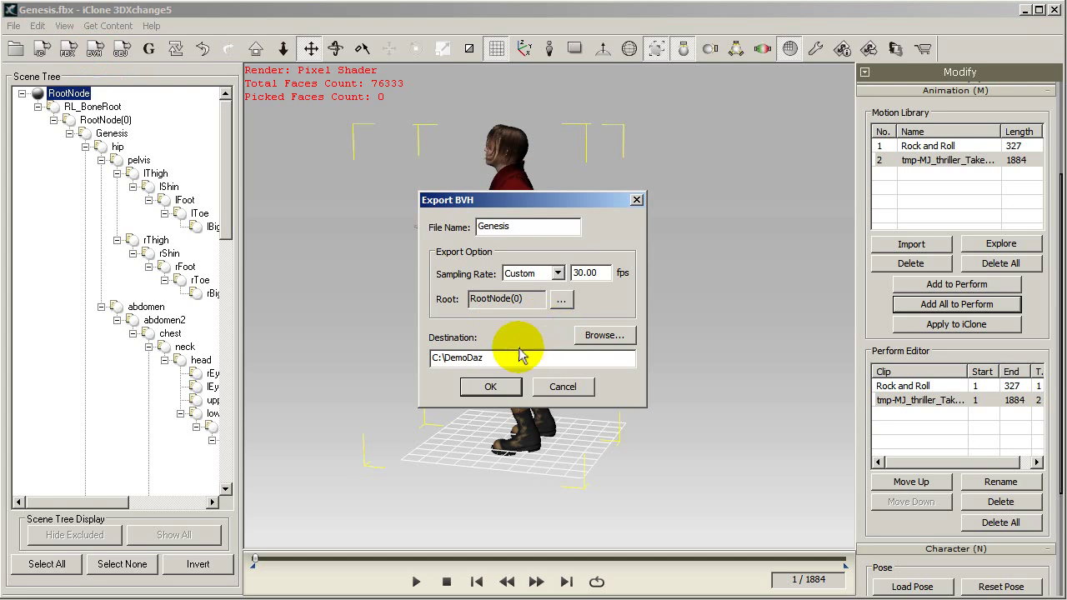
left_click(561, 302)
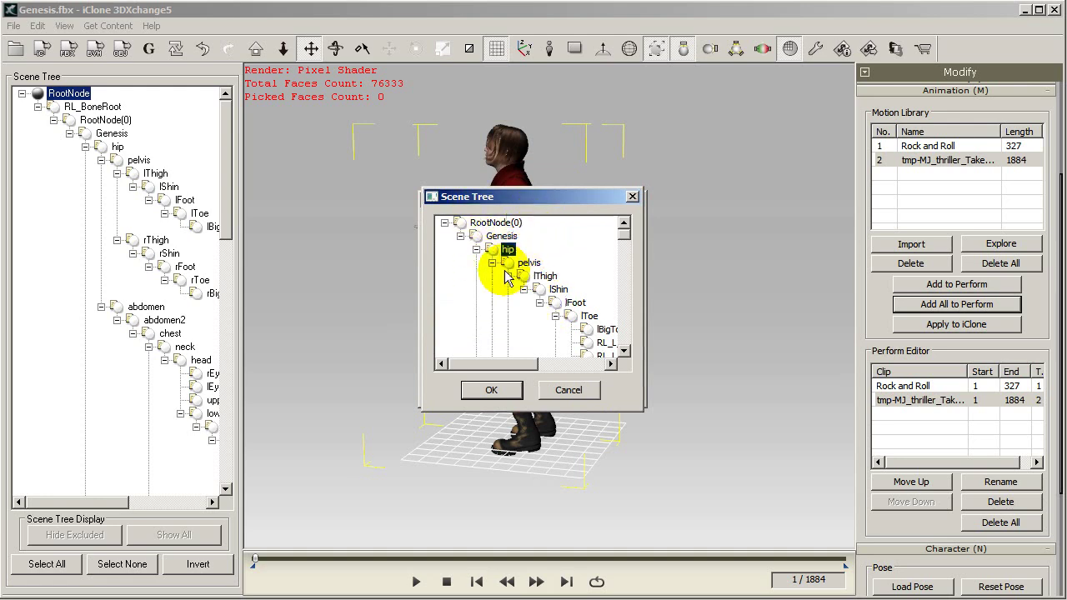
left_click(495, 391)
double_click(441, 358)
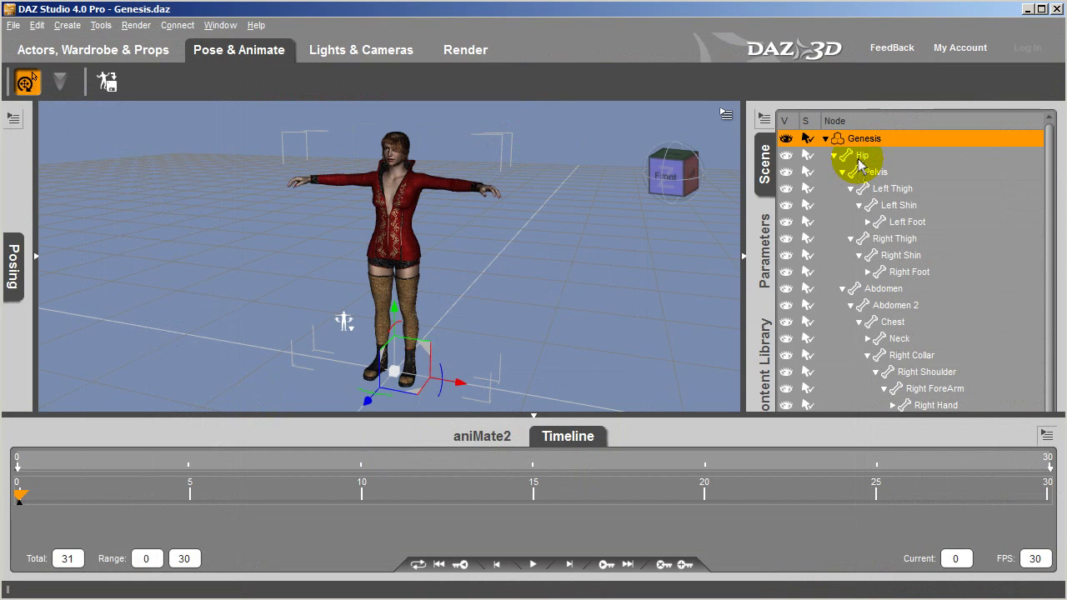
In DAZ Studio, select all the Genesis bones from Hip down and turn off their rotation limits
right_click(349, 331)
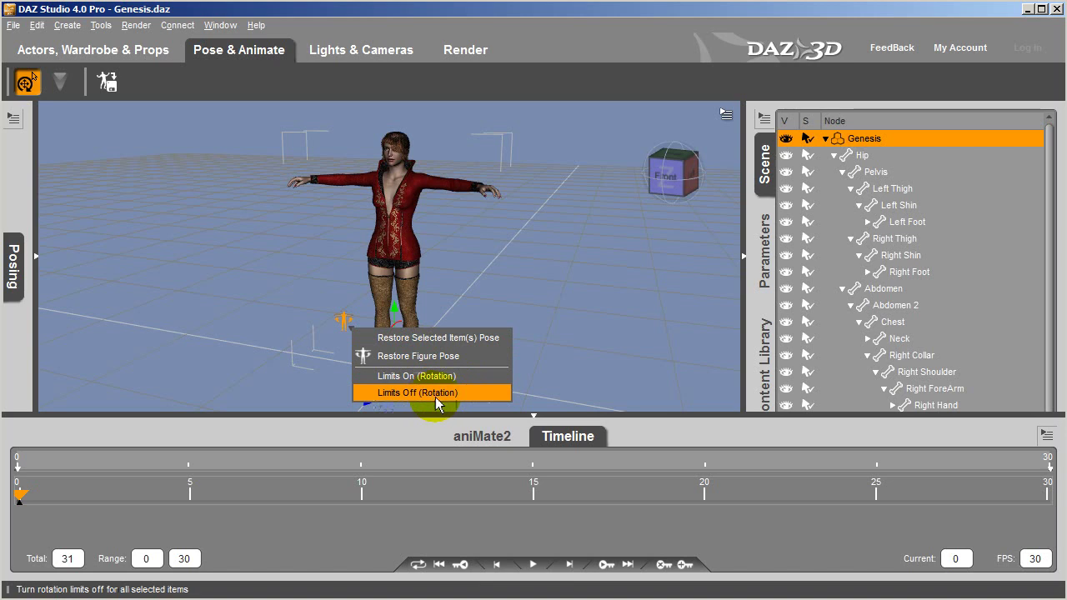
left_click(861, 158)
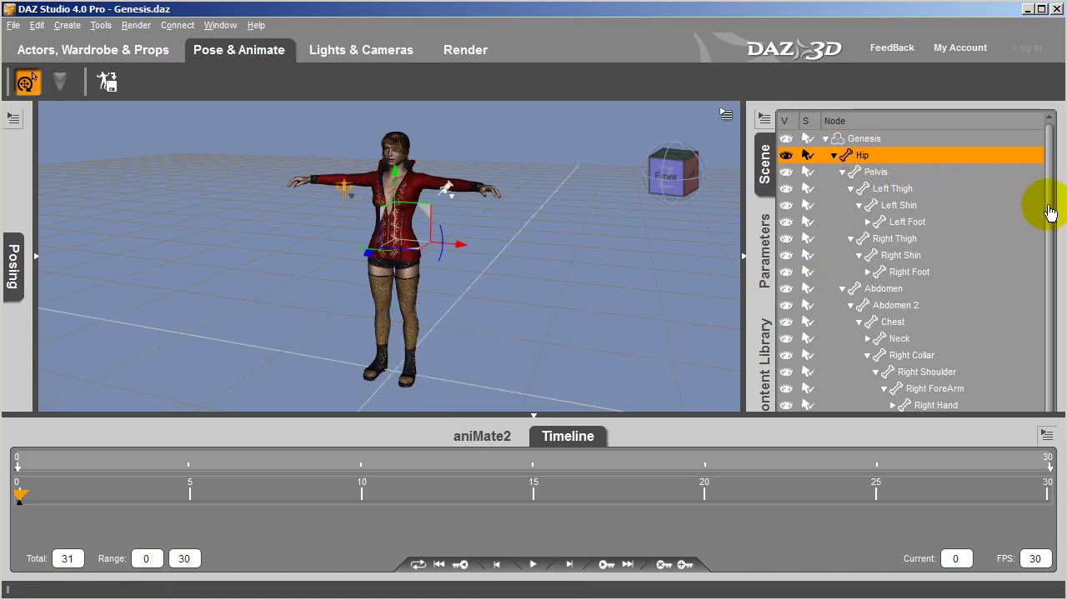
left_click_drag(1048, 209, 1053, 283)
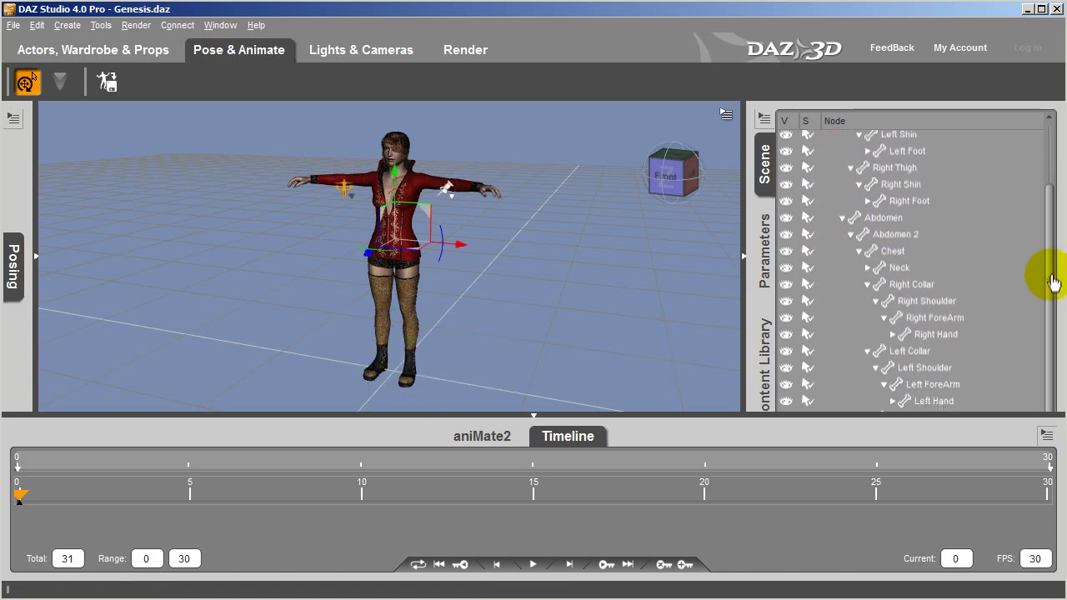
left_click(936, 404, "shift")
mouse_move(1051, 383)
left_mouse_down()
mouse_move(1055, 329)
mouse_move(1056, 381)
left_mouse_up()
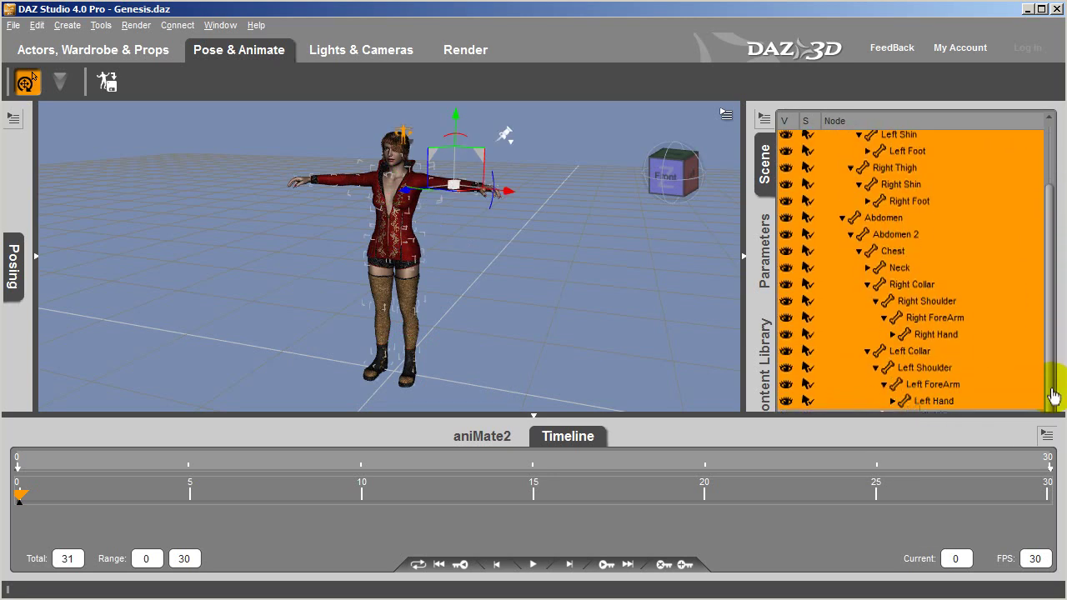
right_click(407, 149)
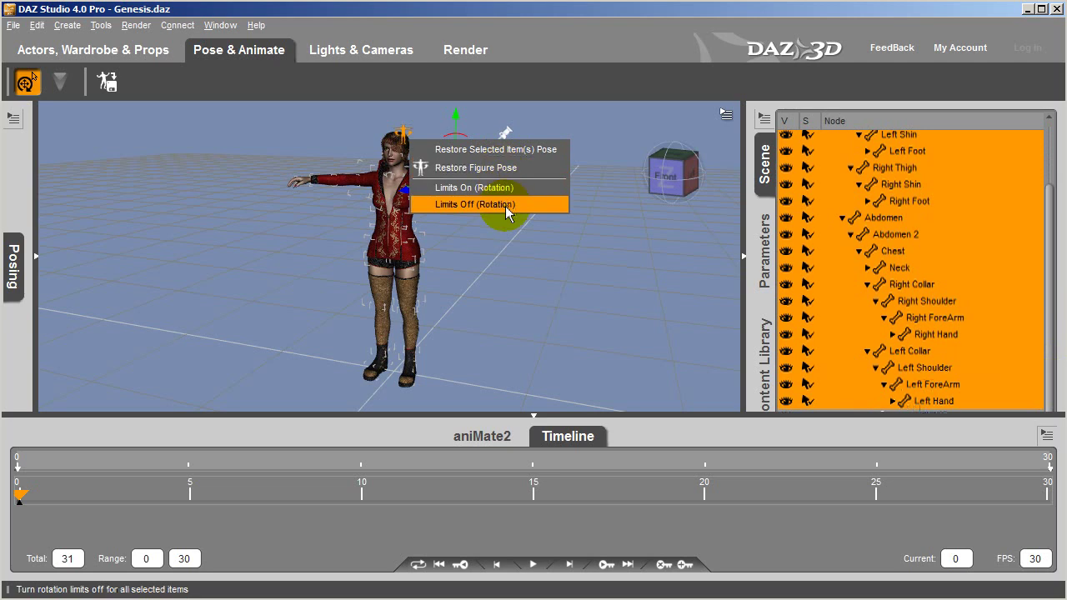
left_click(464, 205)
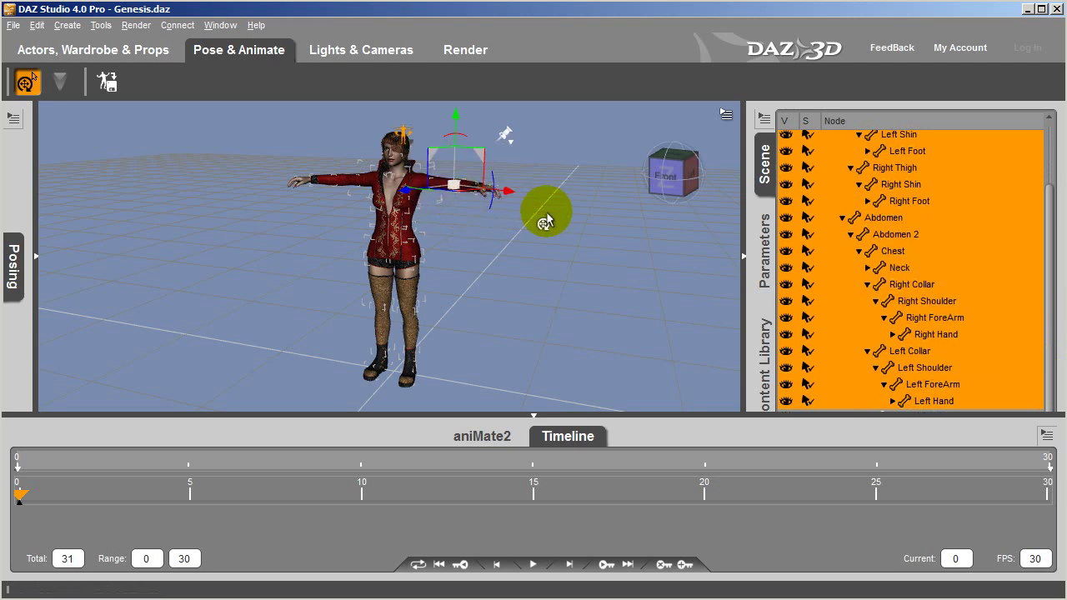
Import Genesis_tmp-MJ_thriller_Take 002.bvh as a BioVision file onto the Genesis figure, adjusting the scene to match the file
left_click_drag(1049, 302, 1046, 241)
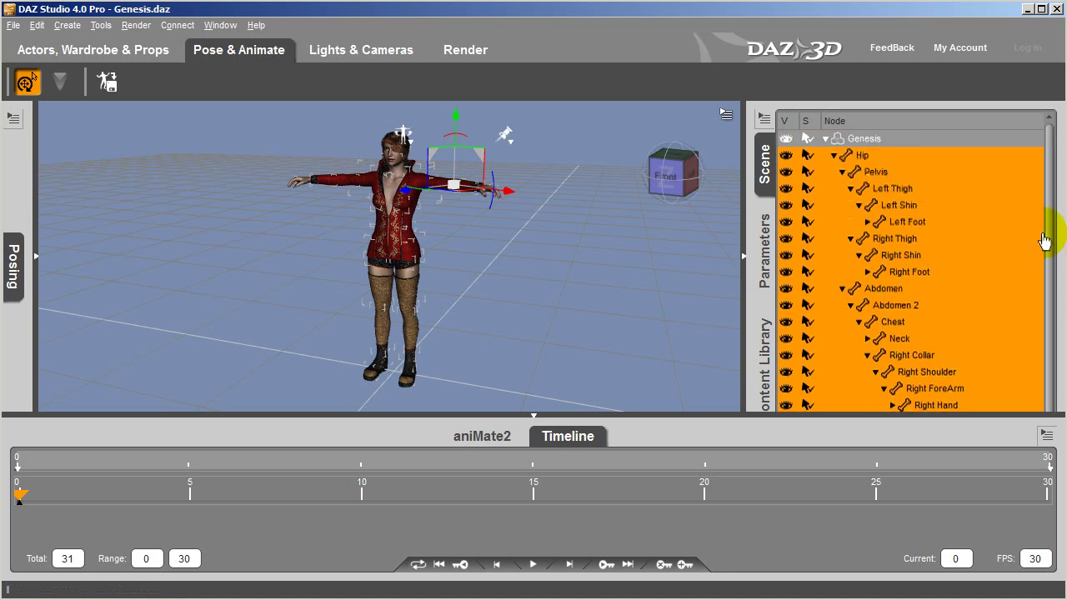
left_click(851, 143)
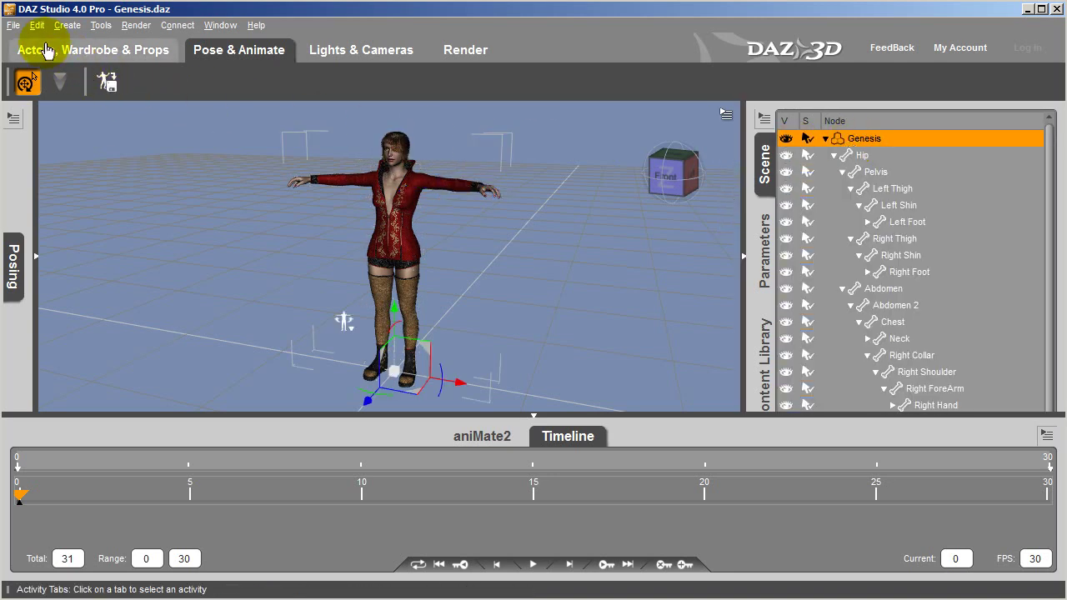
left_click(13, 25)
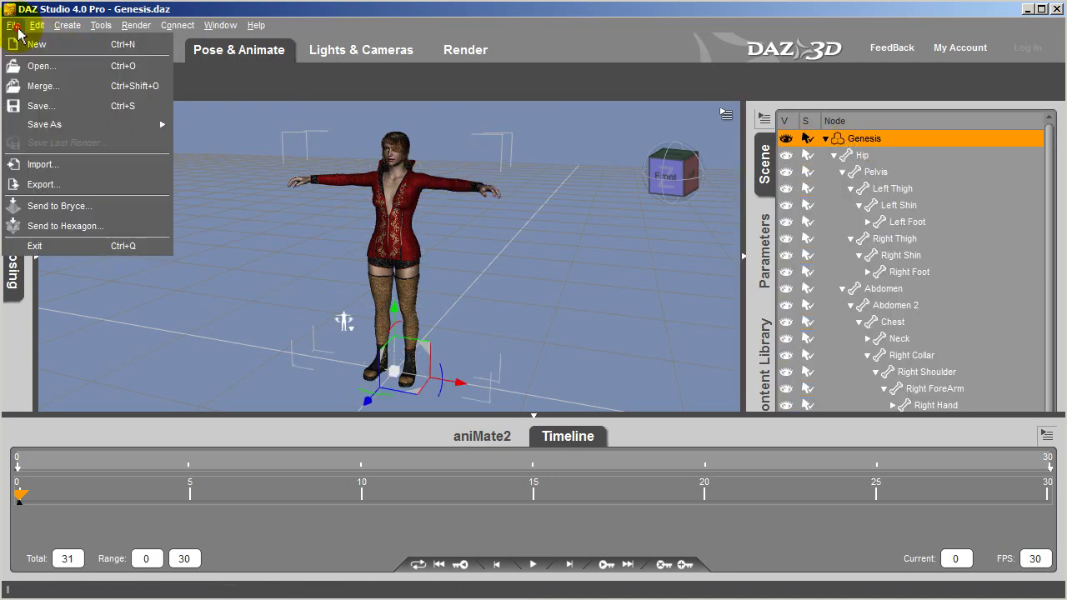
left_click(69, 167)
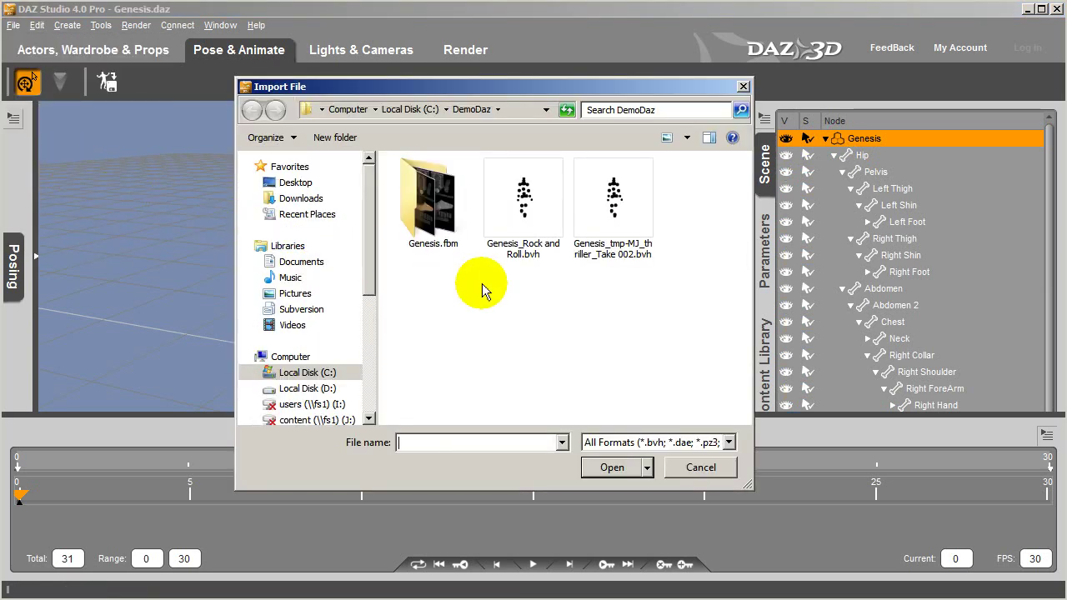
left_click(525, 250)
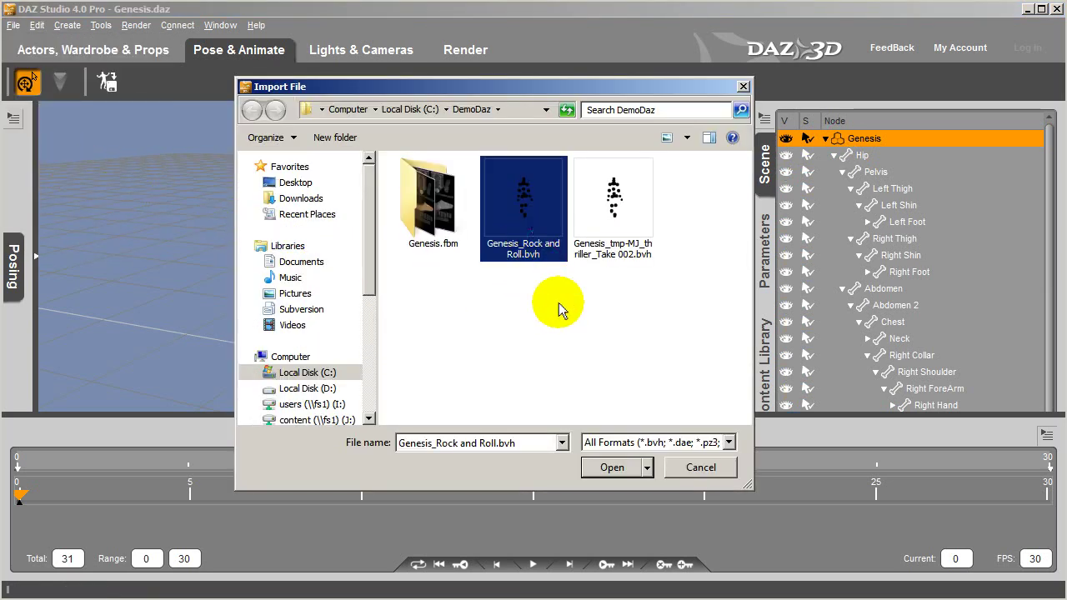
left_click(613, 196)
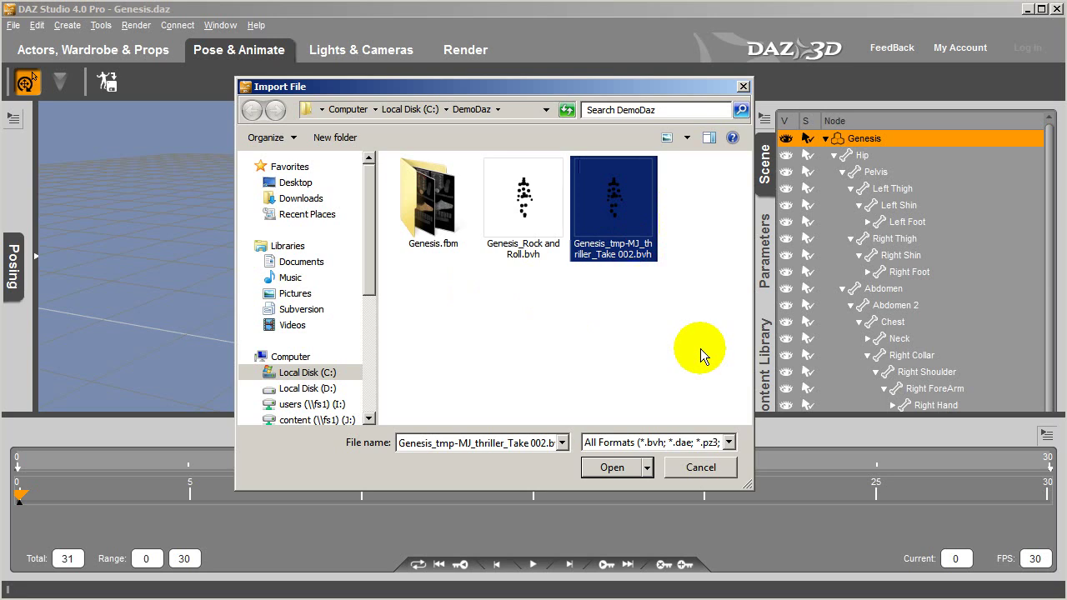
left_click(727, 442)
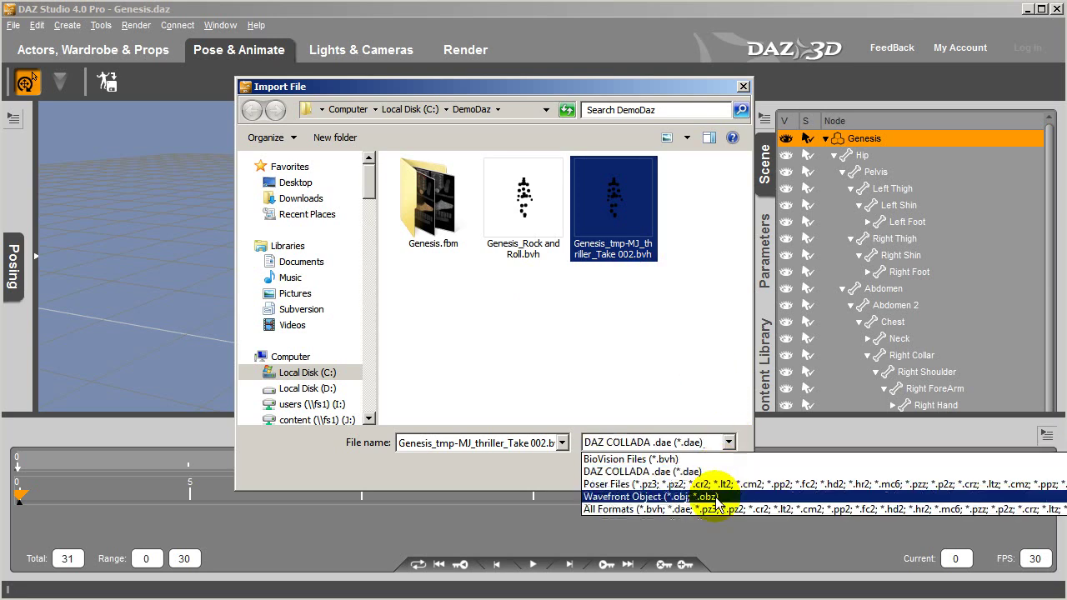
left_click(717, 460)
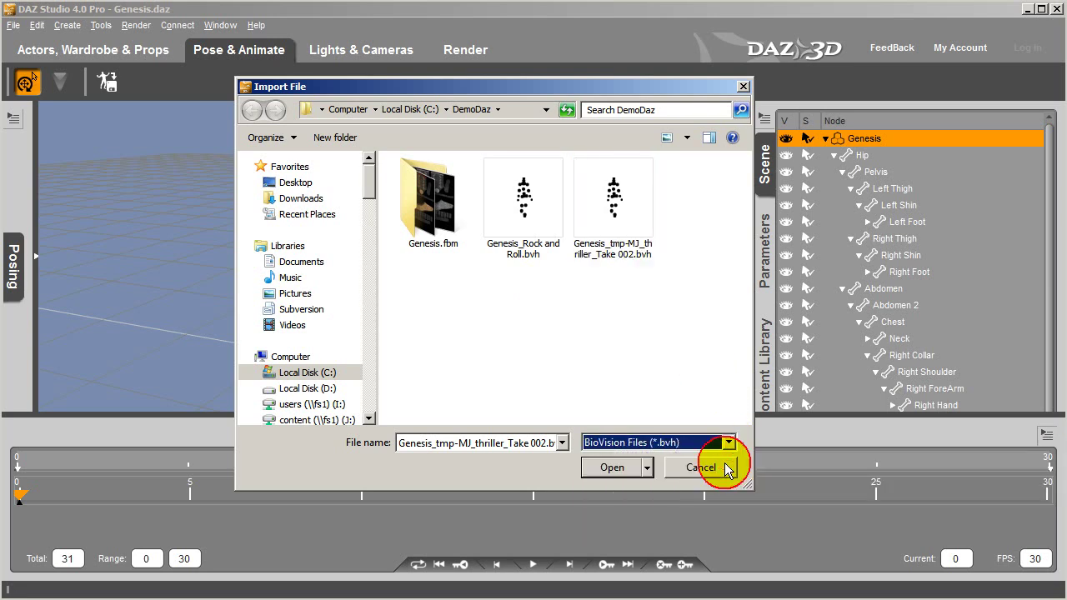
left_click(622, 242)
left_click(617, 469)
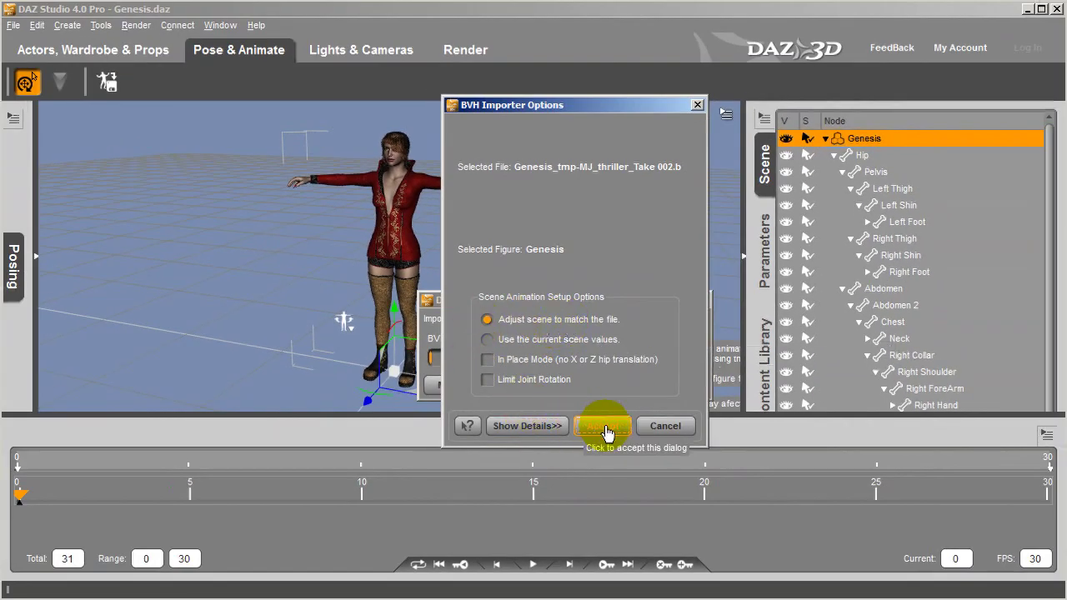
left_click(605, 428)
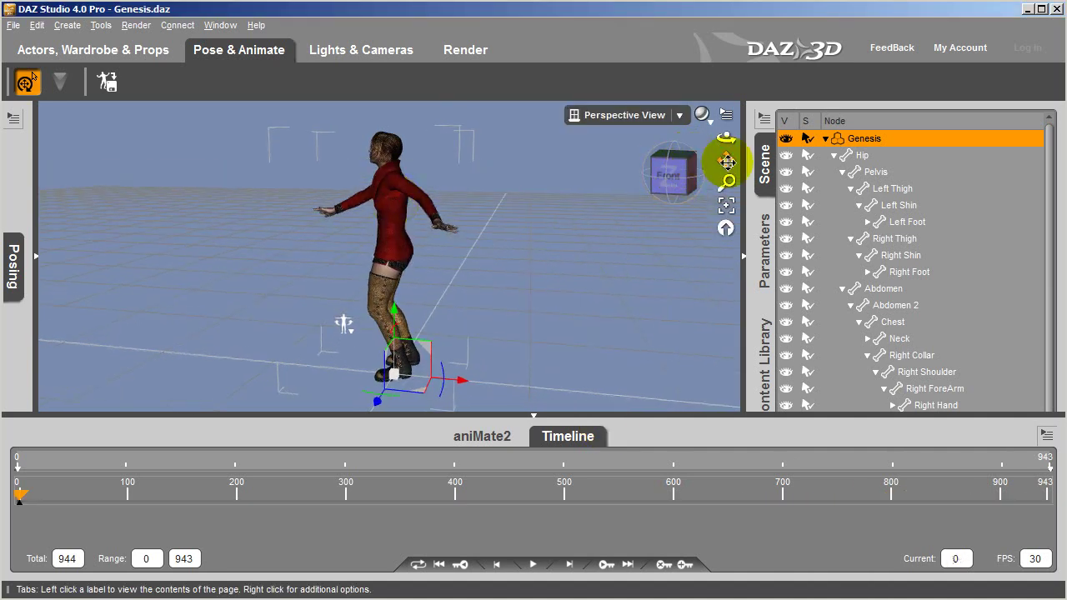
Play the imported thriller animation on the Genesis figure, stop it and inspect the pose from another angle
left_click_drag(726, 161, 676, 165)
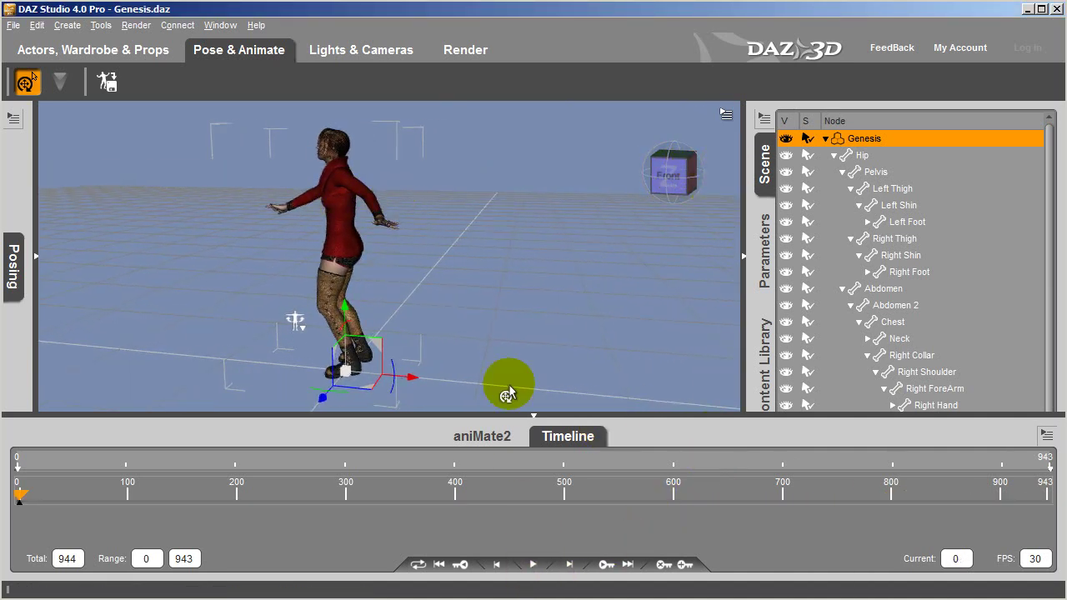
left_click_drag(515, 370, 521, 360)
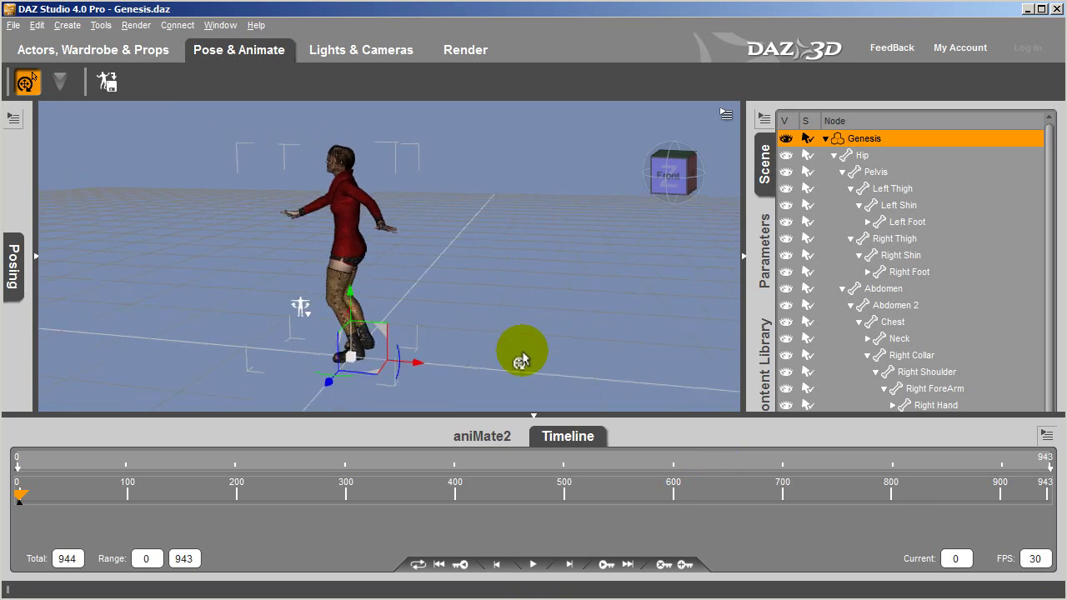
left_click(534, 564)
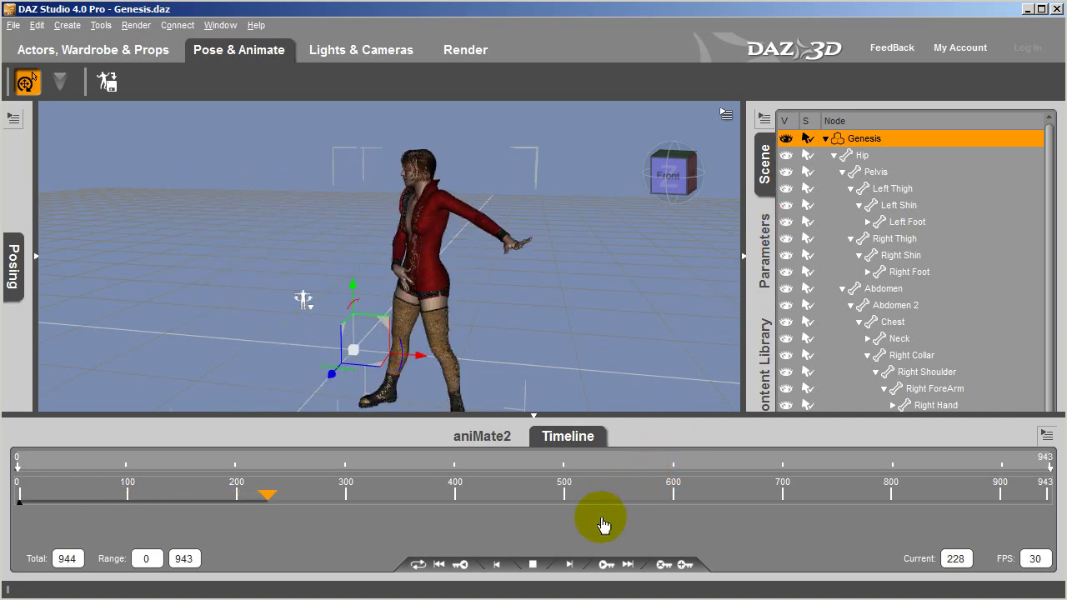
left_click(510, 568)
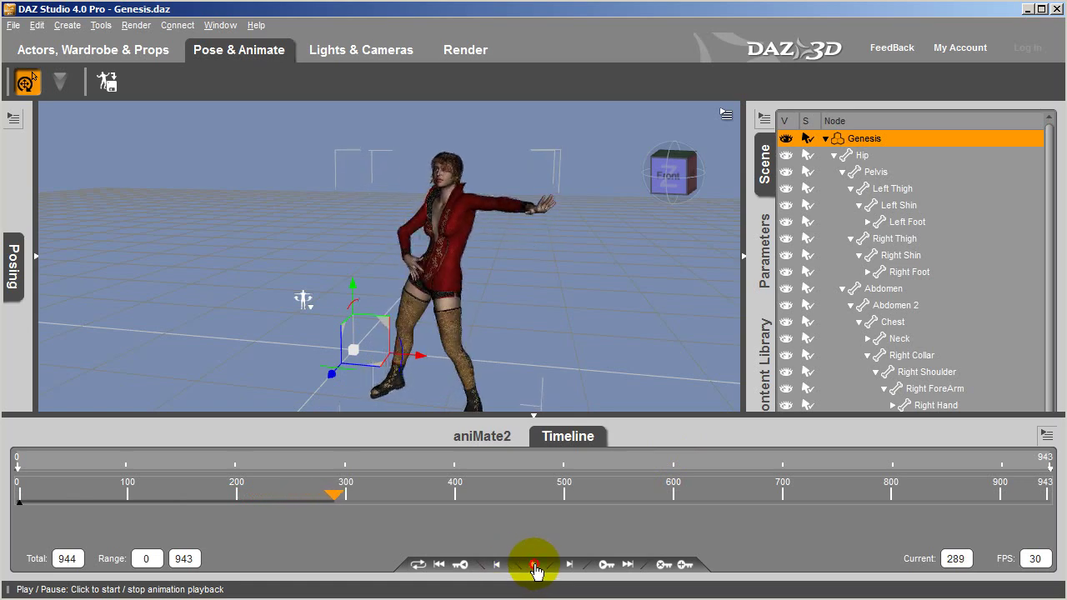
left_click_drag(398, 200, 674, 172, "alt")
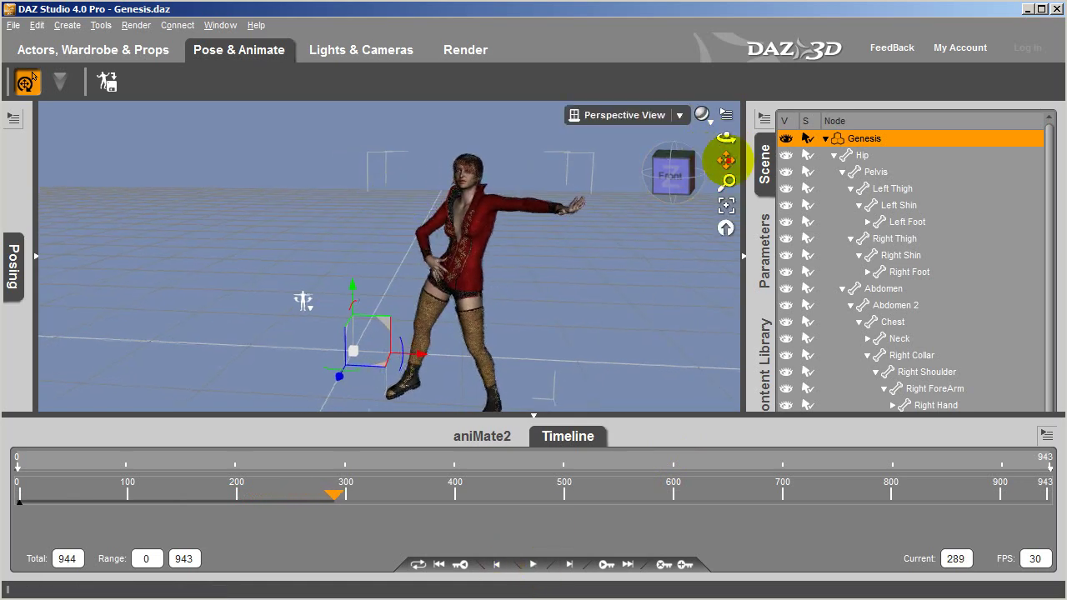